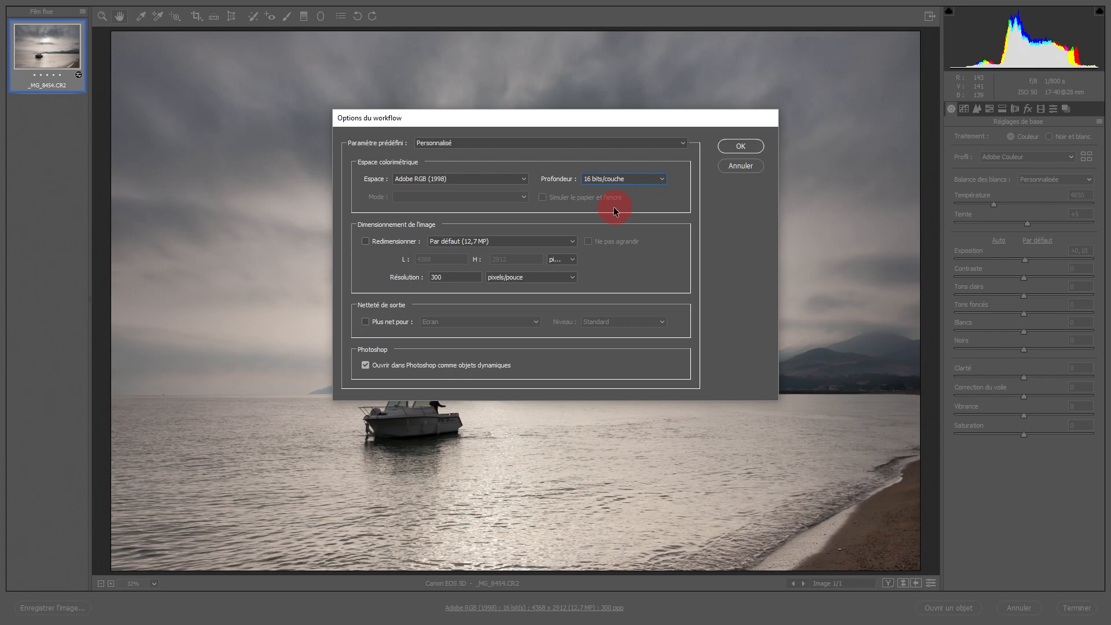
Confirm the 16 bits/couche Adobe RGB (1998) workflow options and open the raw boat photo in Photoshop.
left_click(740, 146)
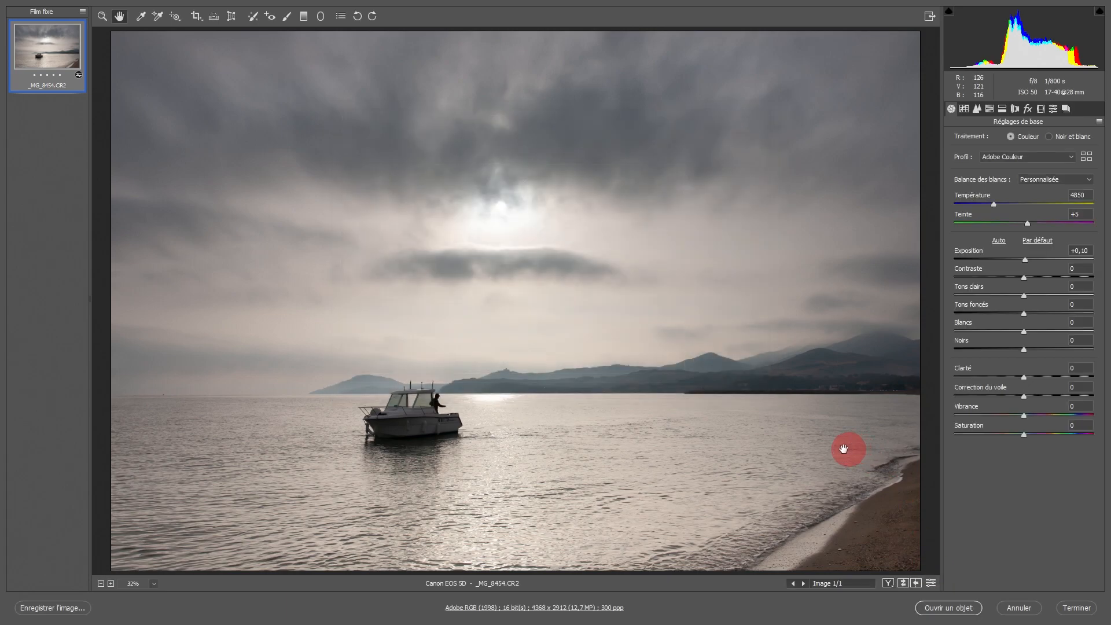
left_click(944, 618)
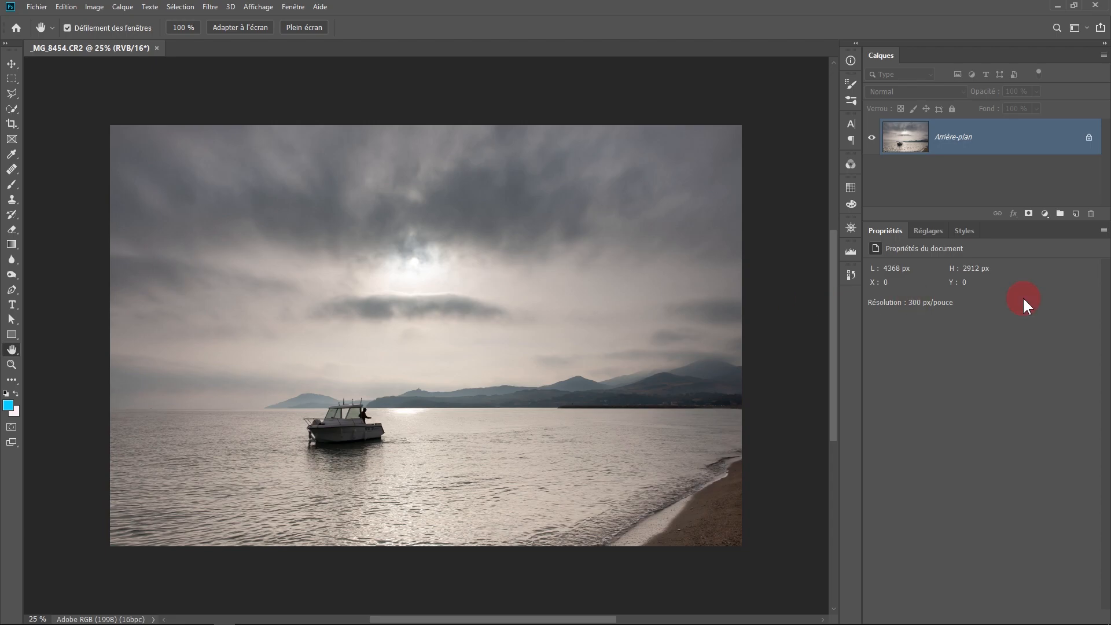
Add a Courbes adjustment layer and flatten the contrast by raising the black point and lowering the white point to about mid-grey.
left_click(1045, 214)
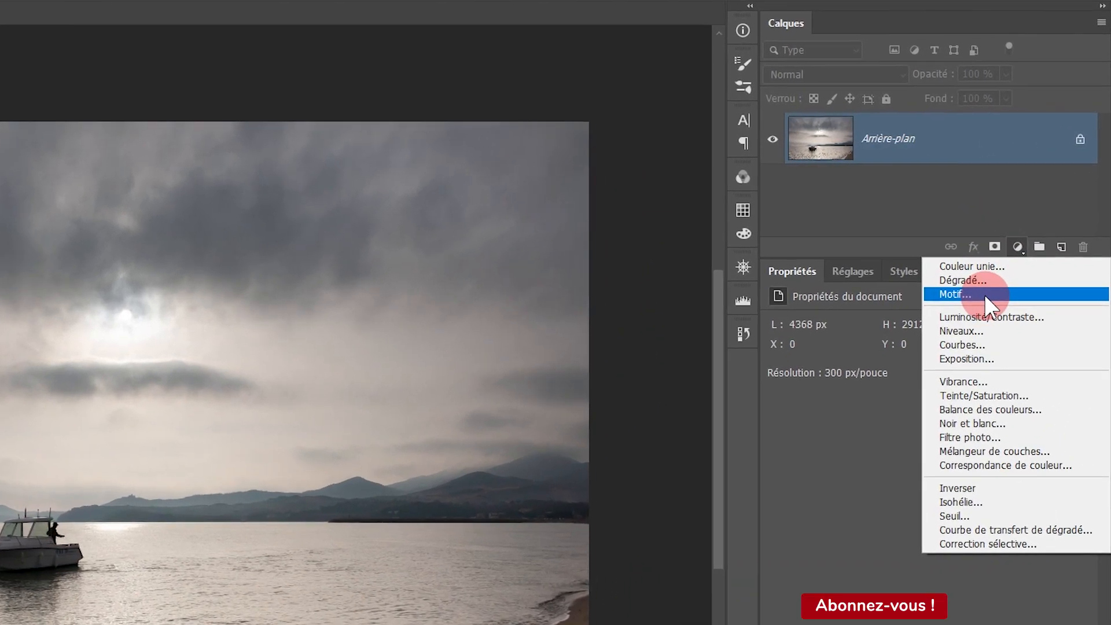
left_click(977, 343)
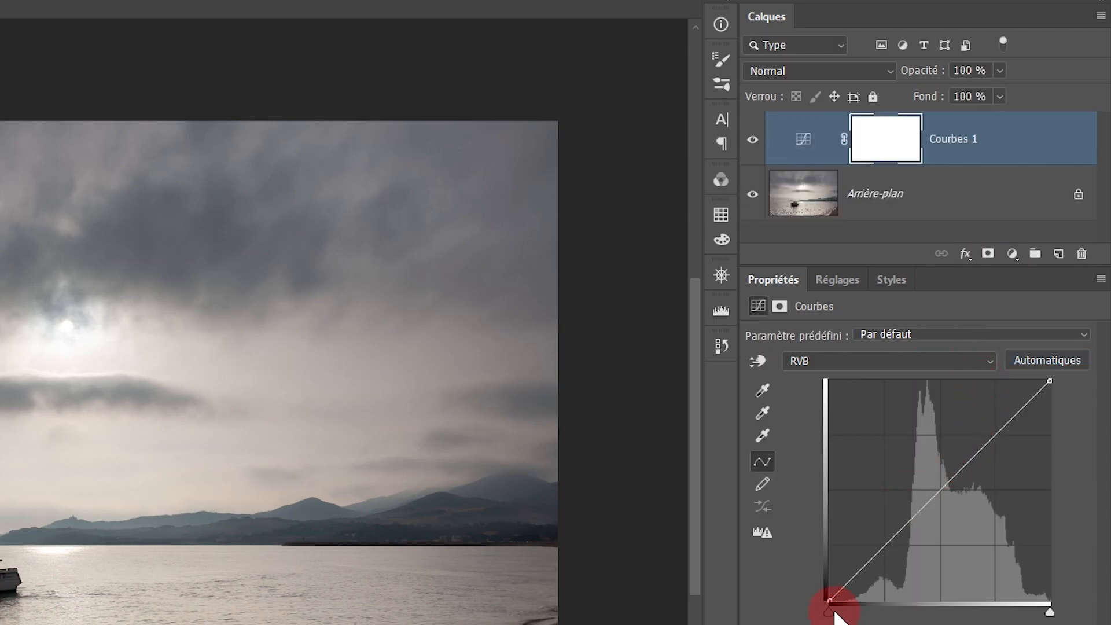
left_click_drag(833, 599, 819, 501)
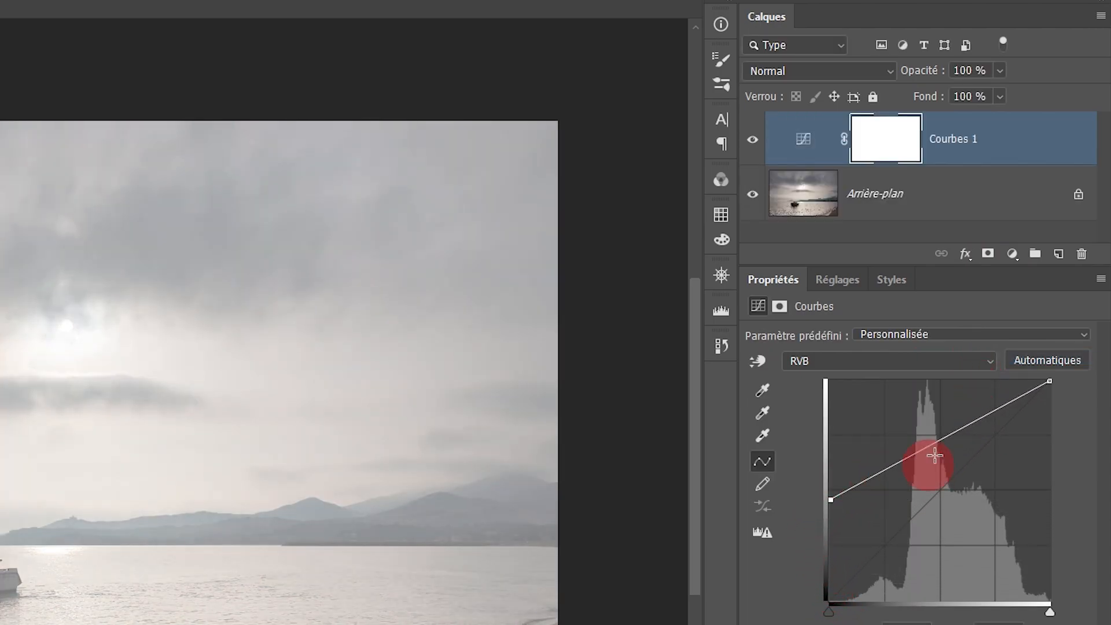
left_click_drag(1050, 381, 1056, 478)
Add a Noir et blanc adjustment layer with default settings above the curves layer and enlarge the layer list area.
left_click(1012, 253)
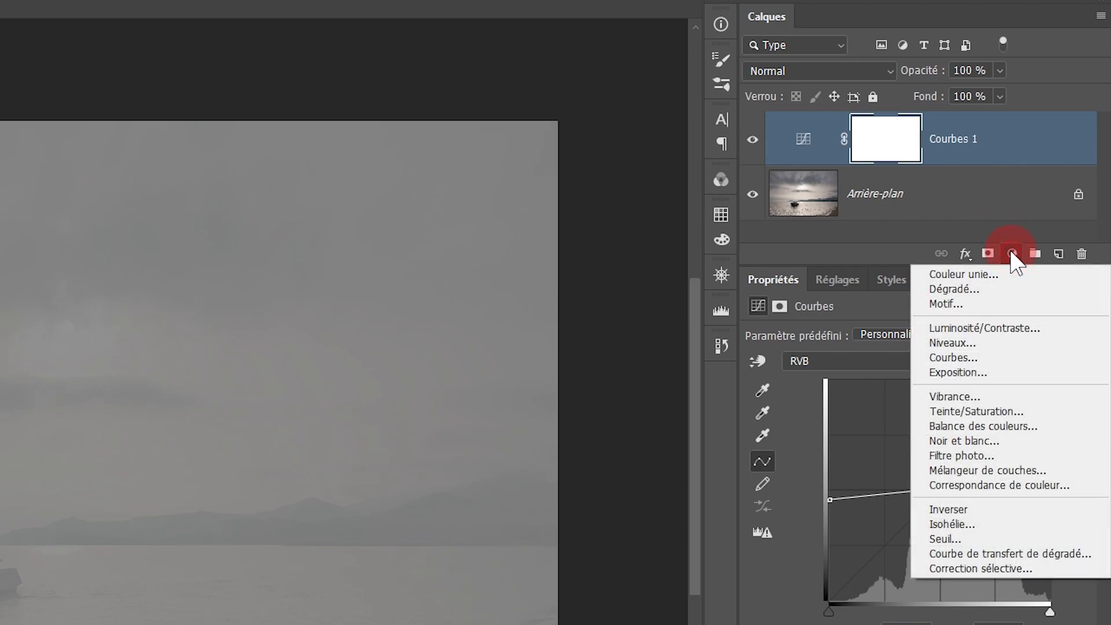
left_click(992, 442)
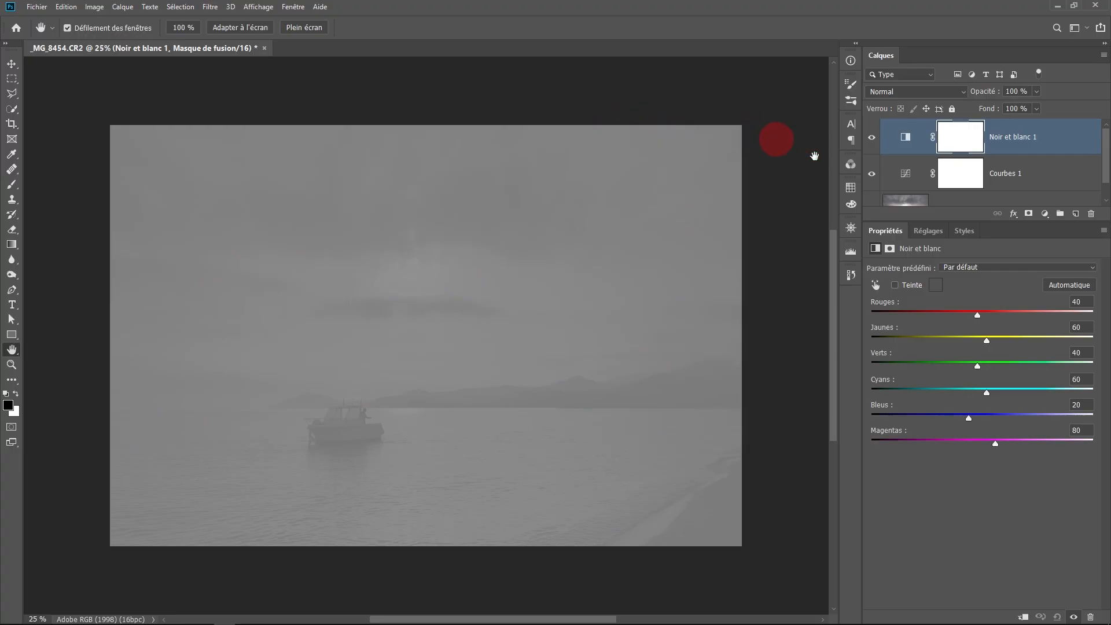
left_click_drag(938, 223, 939, 330)
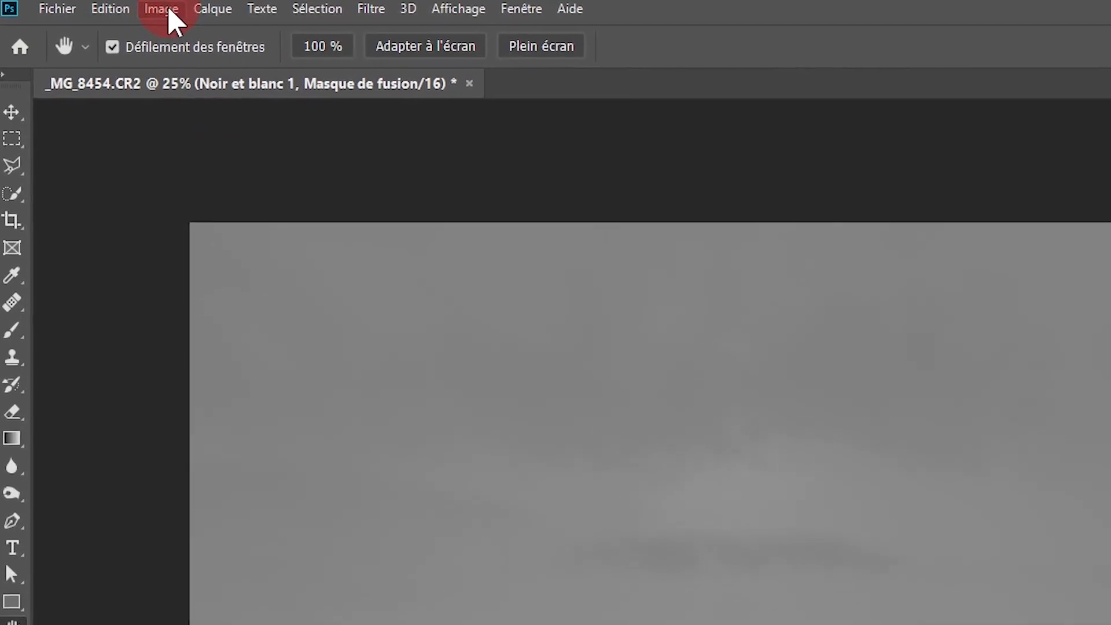
Duplicate the image with its layers as _MG_8454 copie.
left_click(94, 7)
left_click(232, 327)
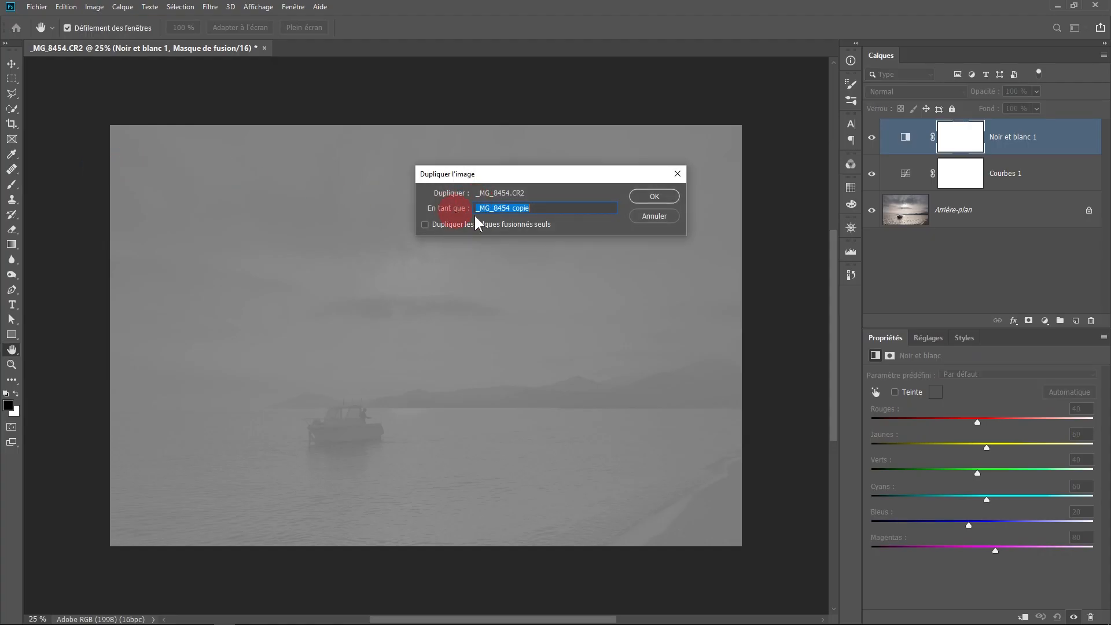
left_click(640, 191)
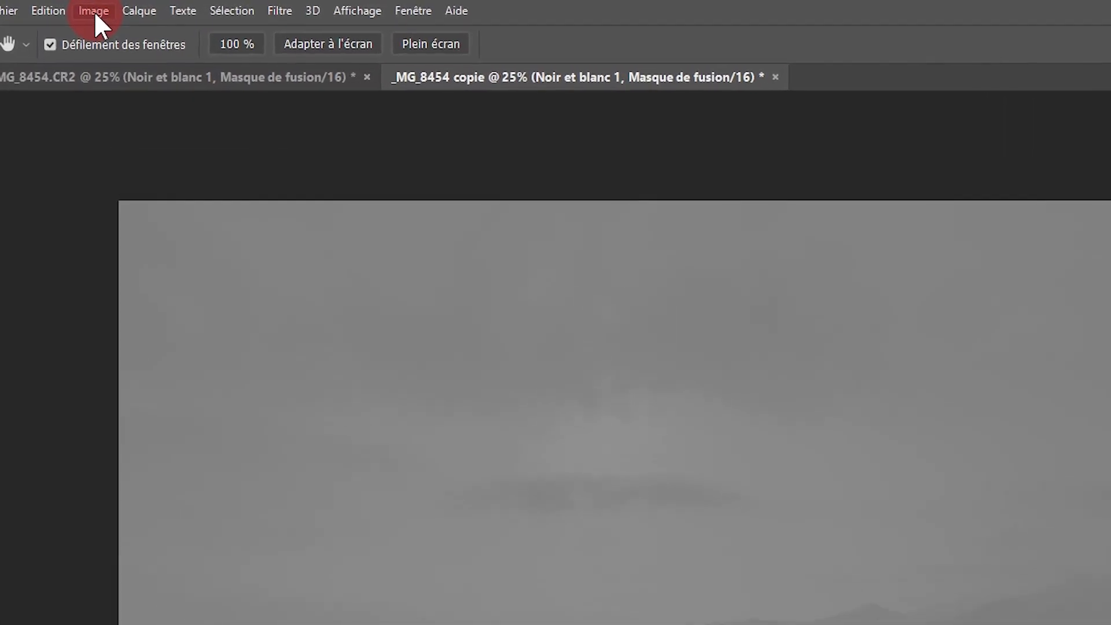
Convert the duplicated image to 8 bits/couche.
left_click(95, 7)
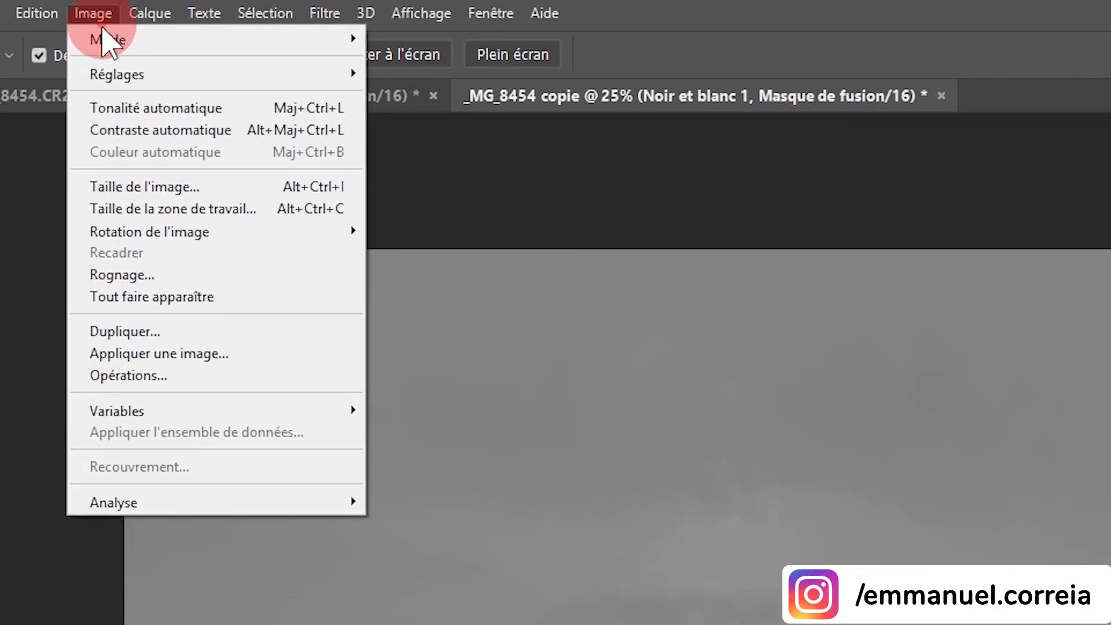
mouse_move(145, 42)
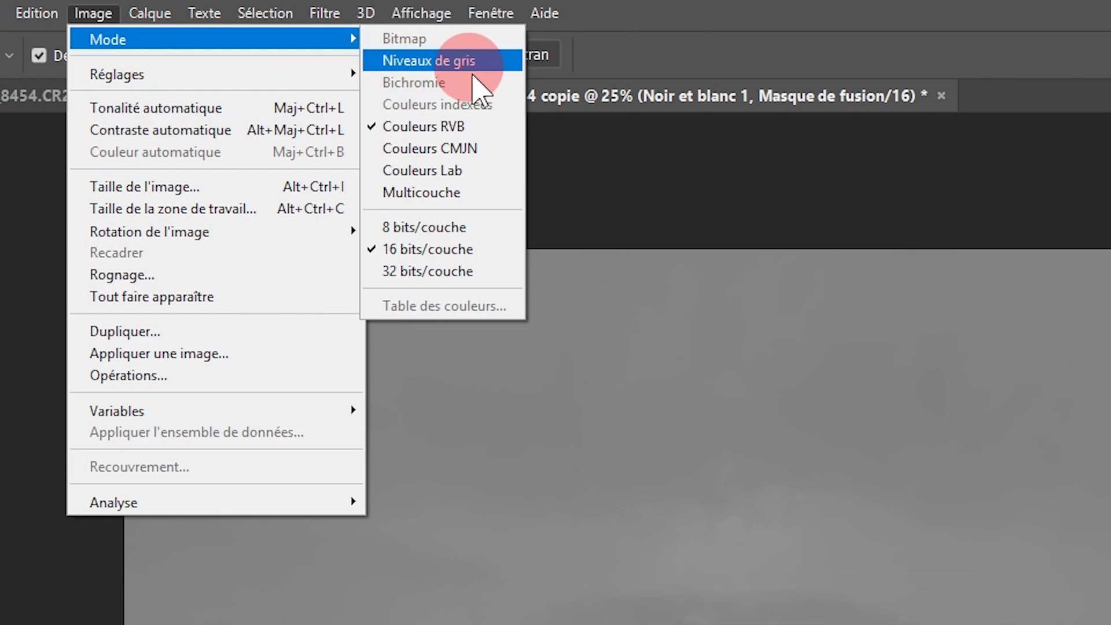
left_click(432, 228)
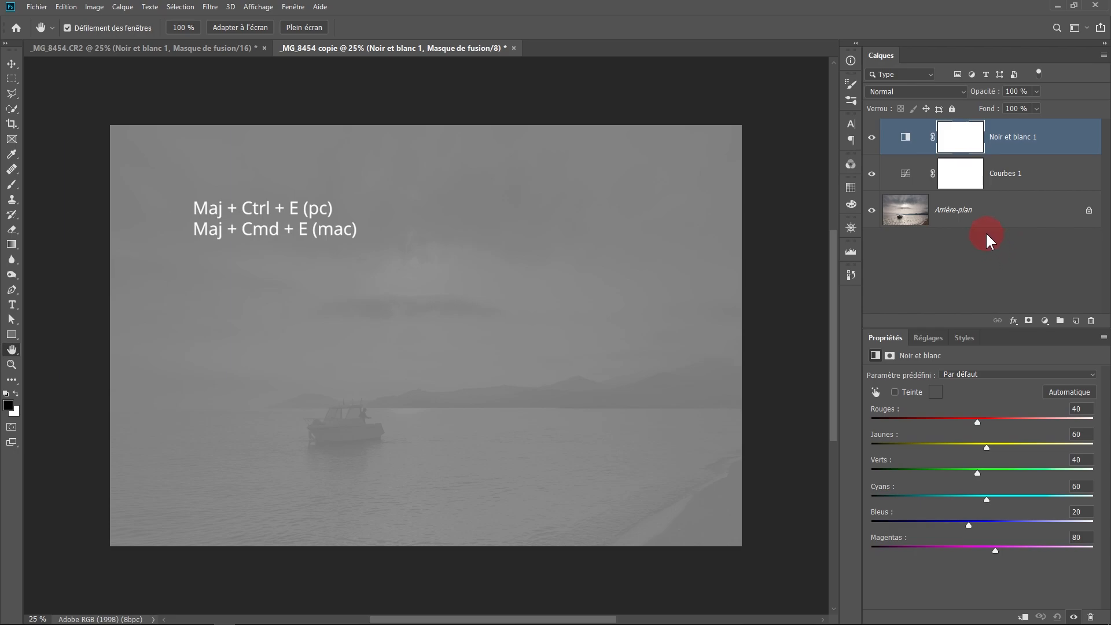
Merge all visible layers in the 8-bit copy and in the original 16-bit image.
key("ctrl+shift+e")
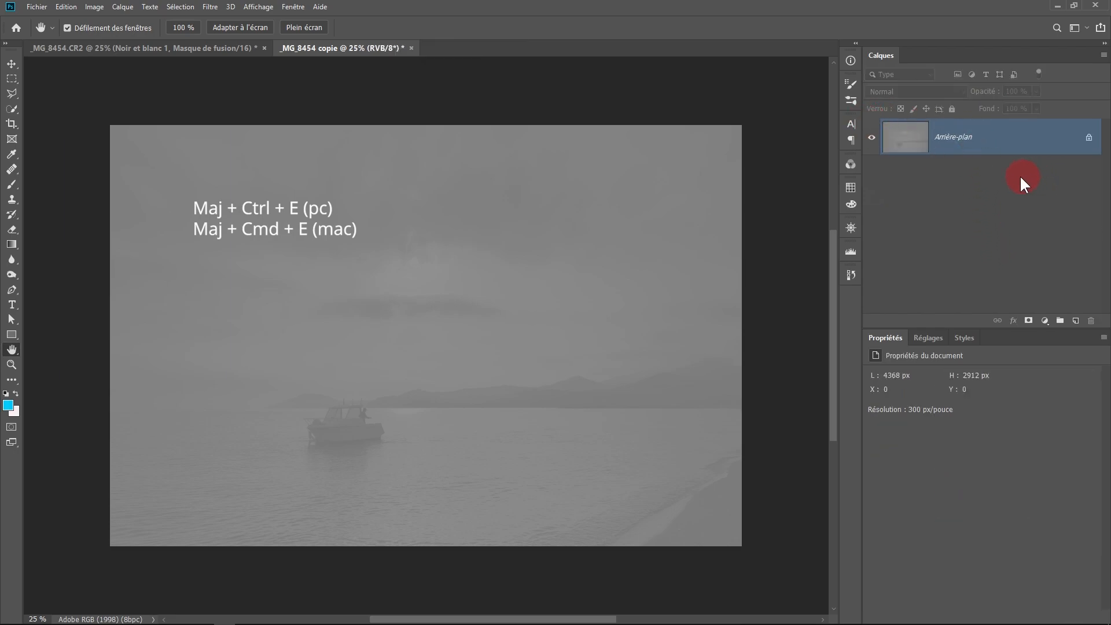
left_click(214, 50)
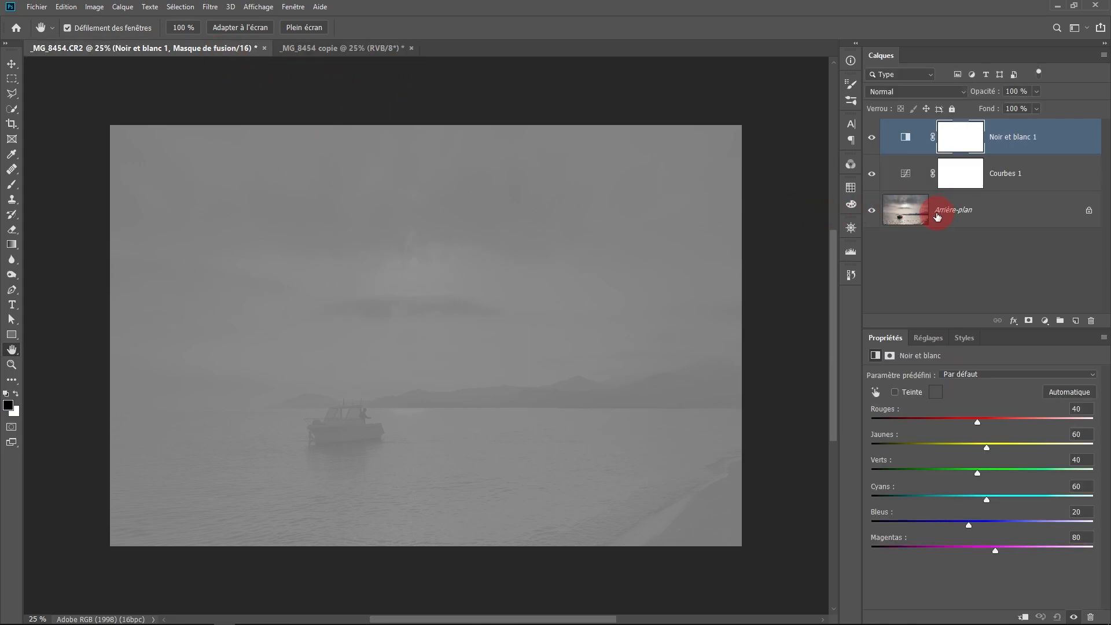
key("ctrl+shift+e")
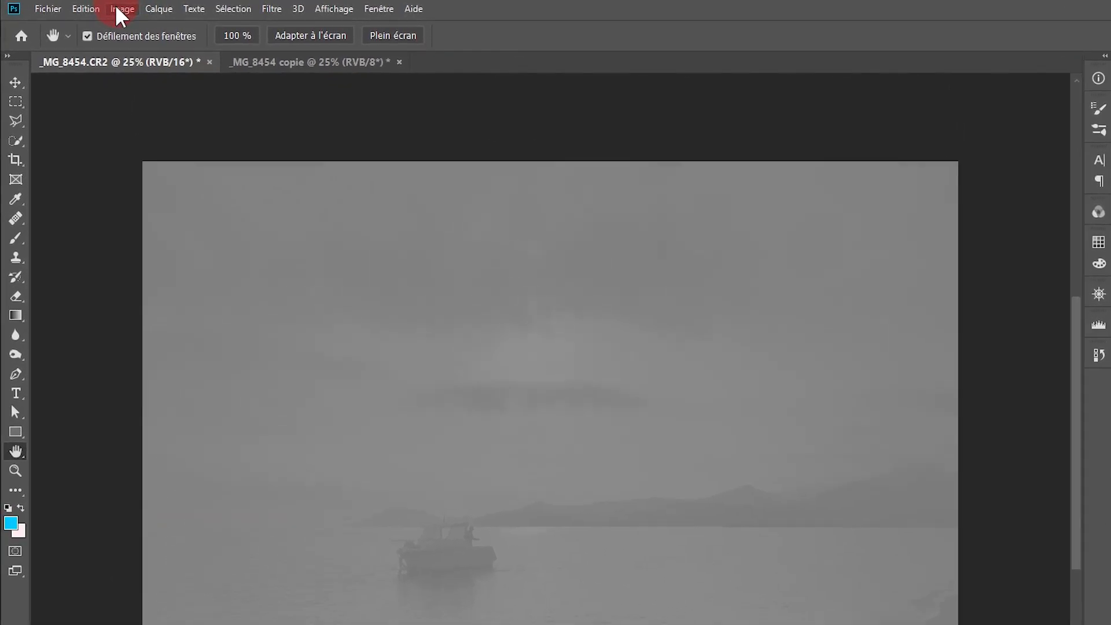
Apply Contraste automatique to the 16-bit original and to the 8-bit copy.
left_click(93, 7)
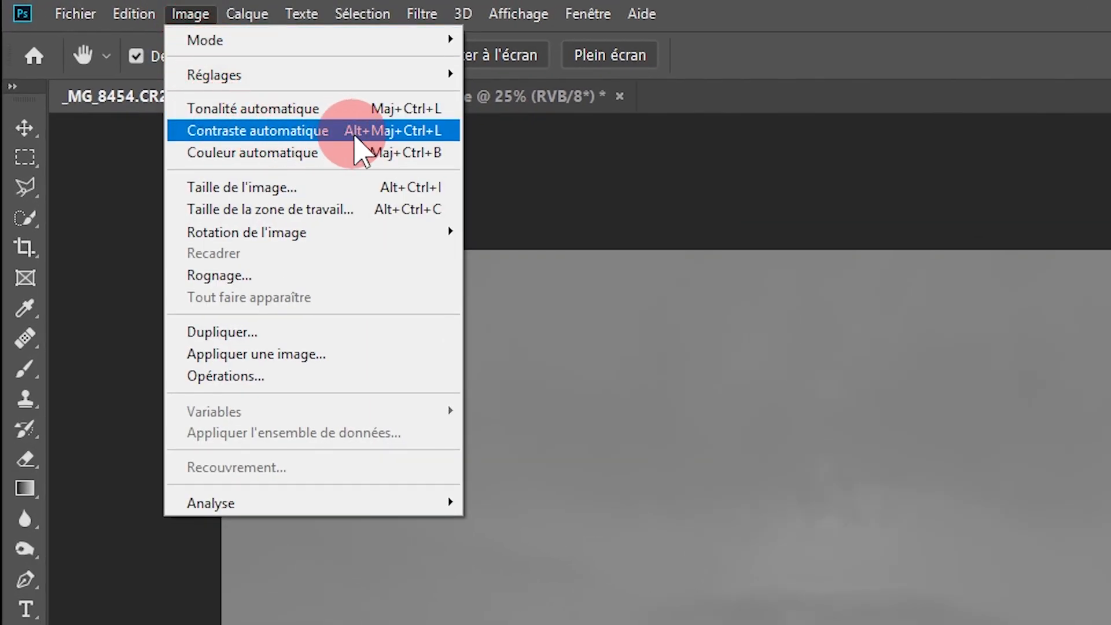
left_click(370, 135)
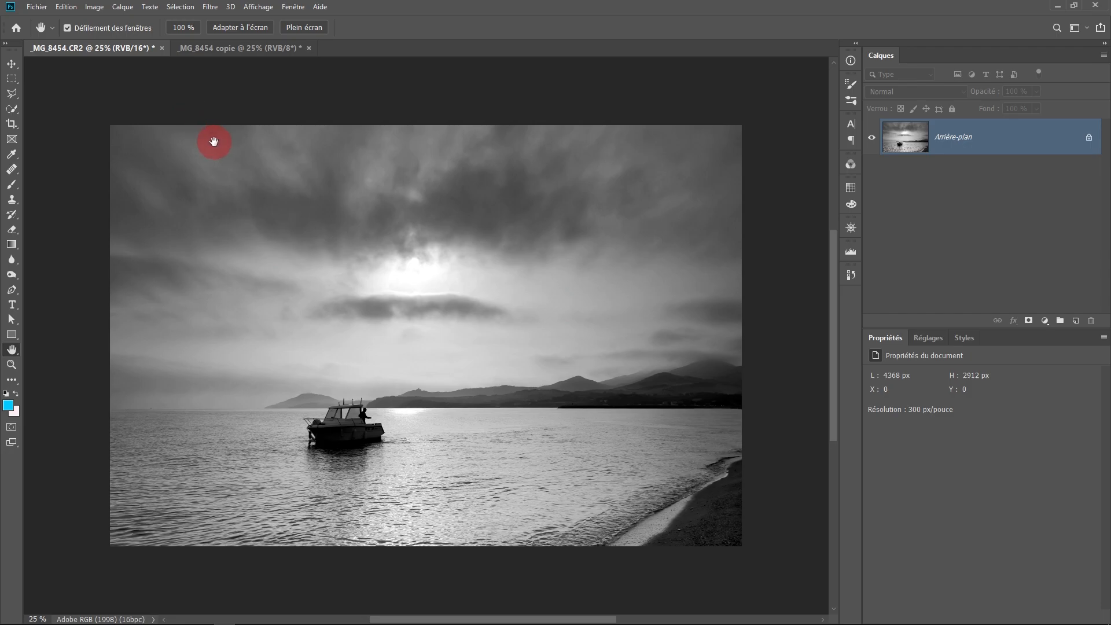
key("ctrl+Tab")
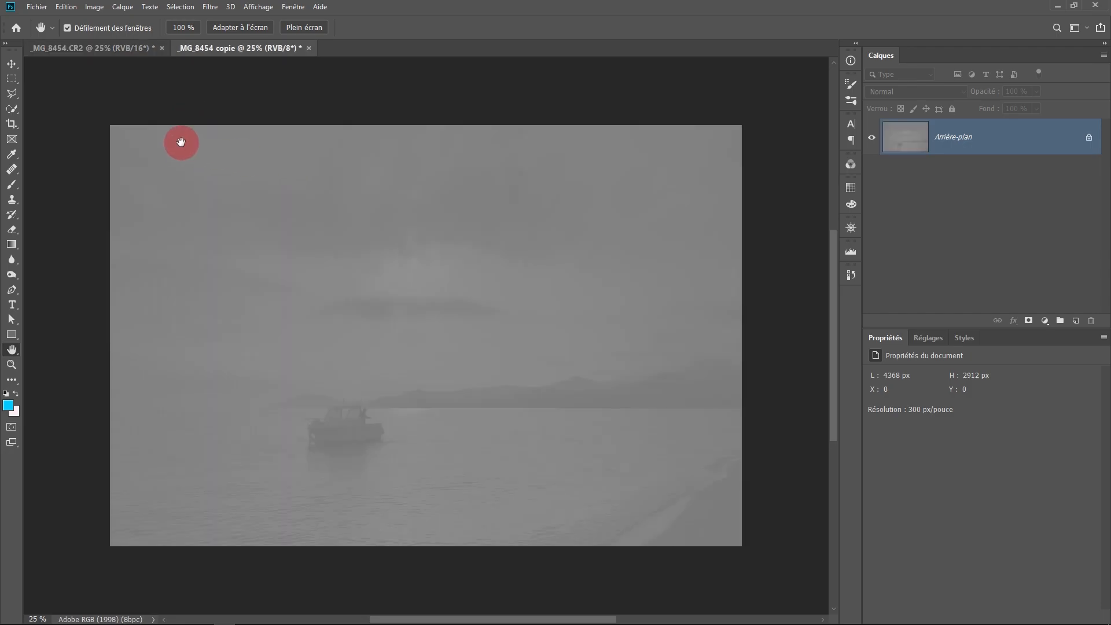
left_click(98, 11)
left_click(111, 66)
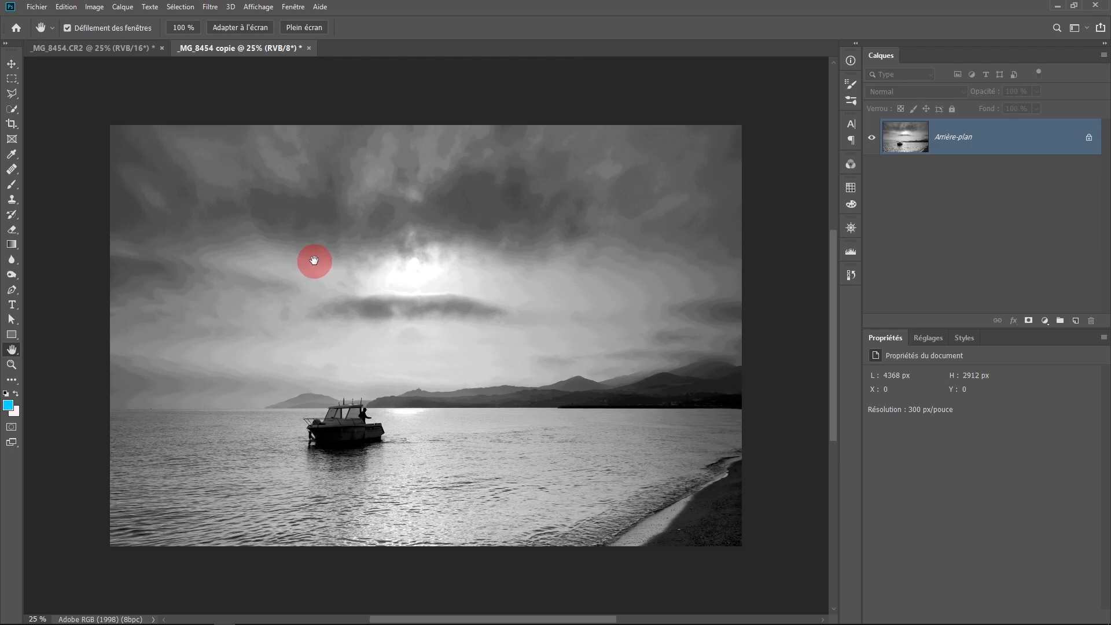
Compare the two images in turn and arrange them side by side as 2 vignettes verticales.
left_click(131, 50)
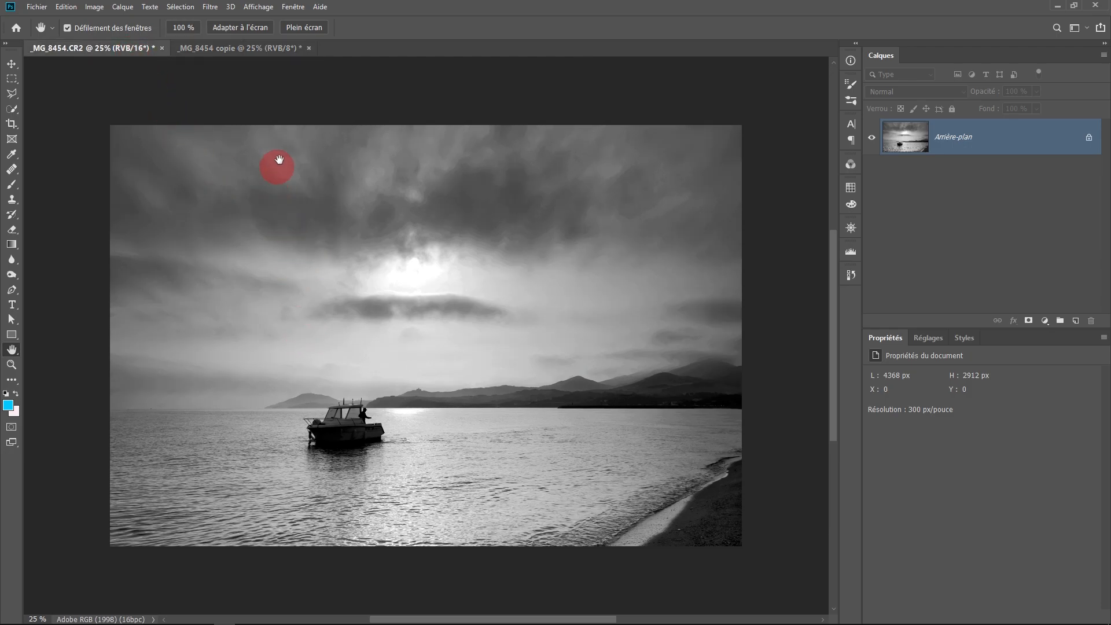
left_click(259, 51)
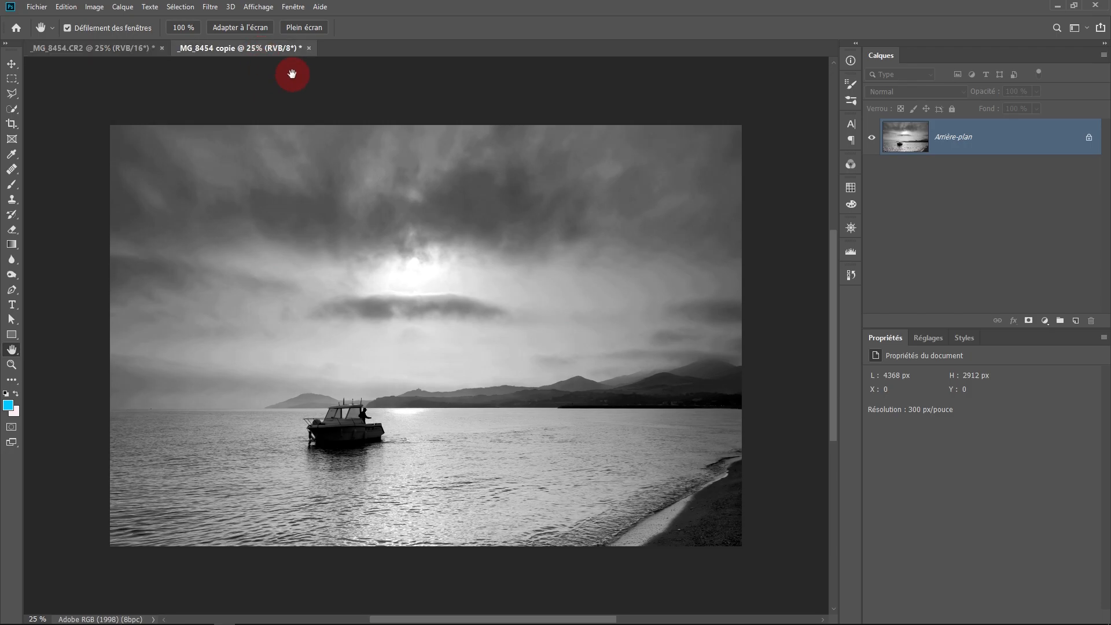
left_click(291, 6)
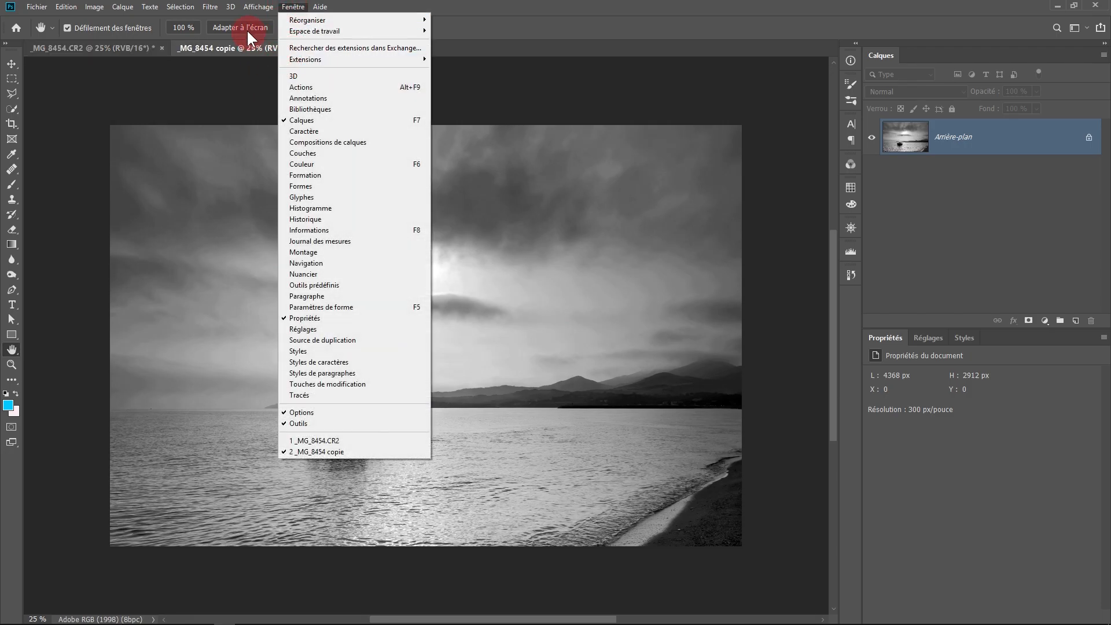
mouse_move(257, 11)
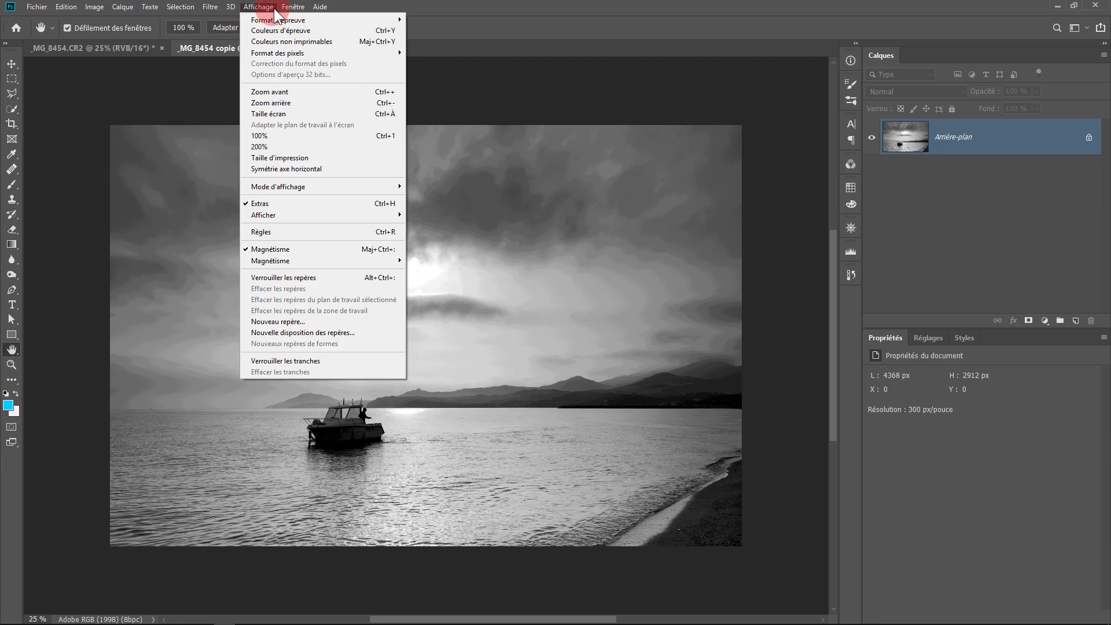
mouse_move(292, 8)
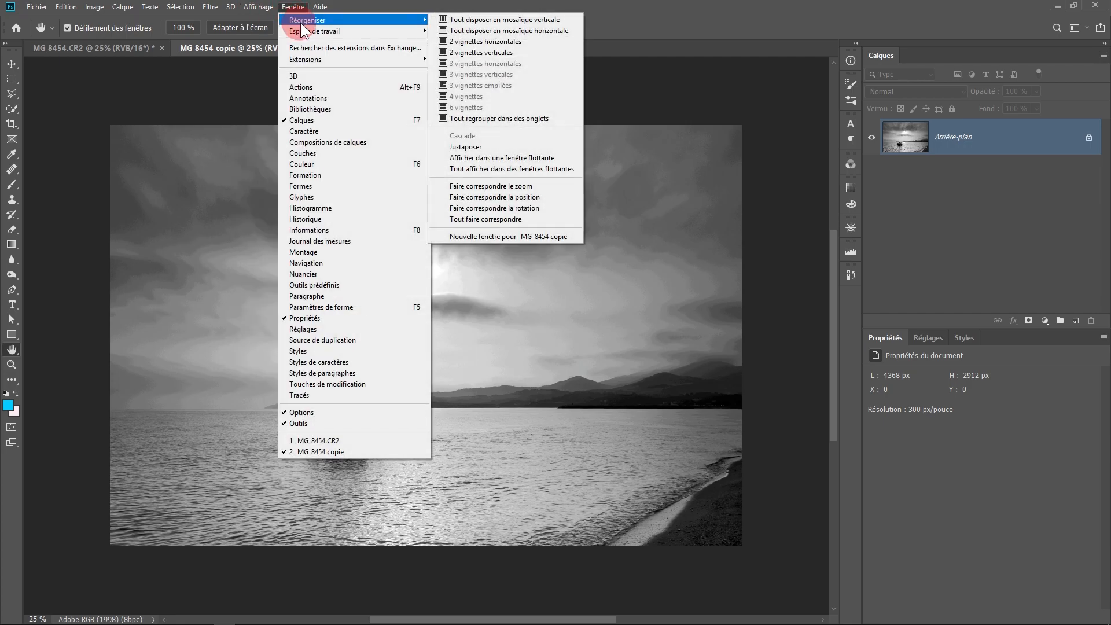
left_click(480, 54)
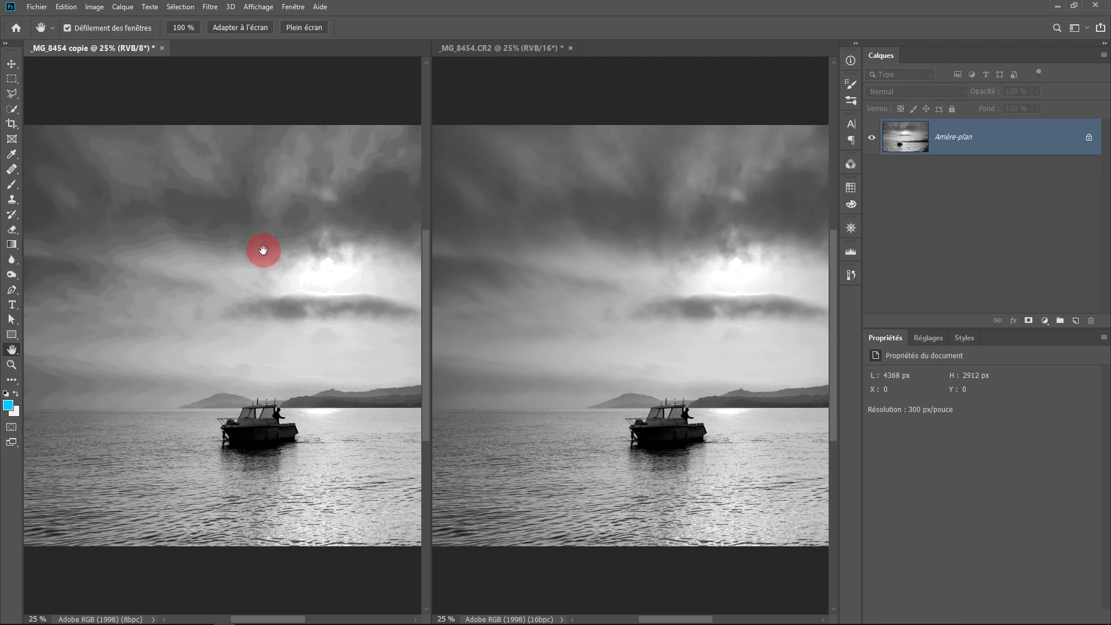
Enable zooming in all windows and magnify both images to 100 % around the sun to compare the cloud gradations.
left_click(11, 364)
left_click(236, 28)
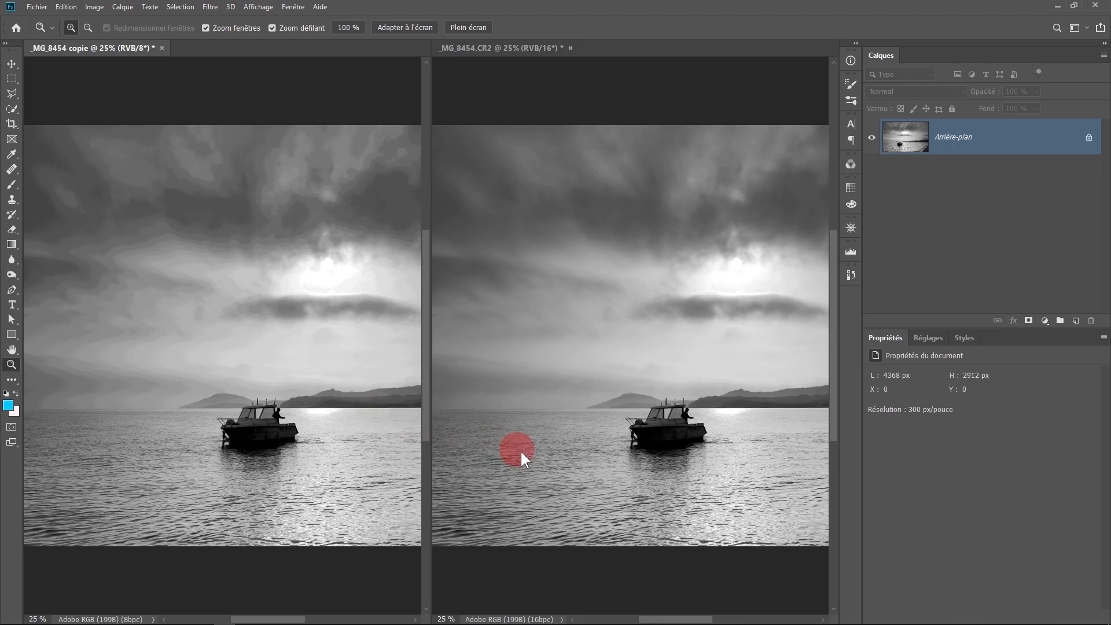
left_click(346, 259)
left_click(350, 261)
left_click(361, 264)
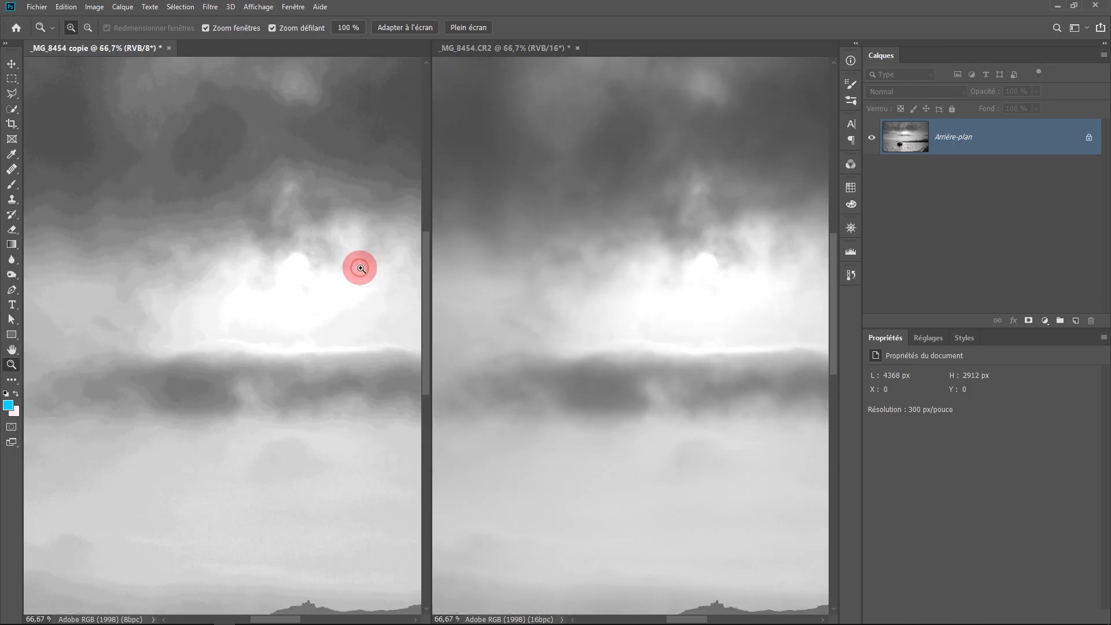
left_click(363, 265)
left_click_drag(366, 269, 293, 263)
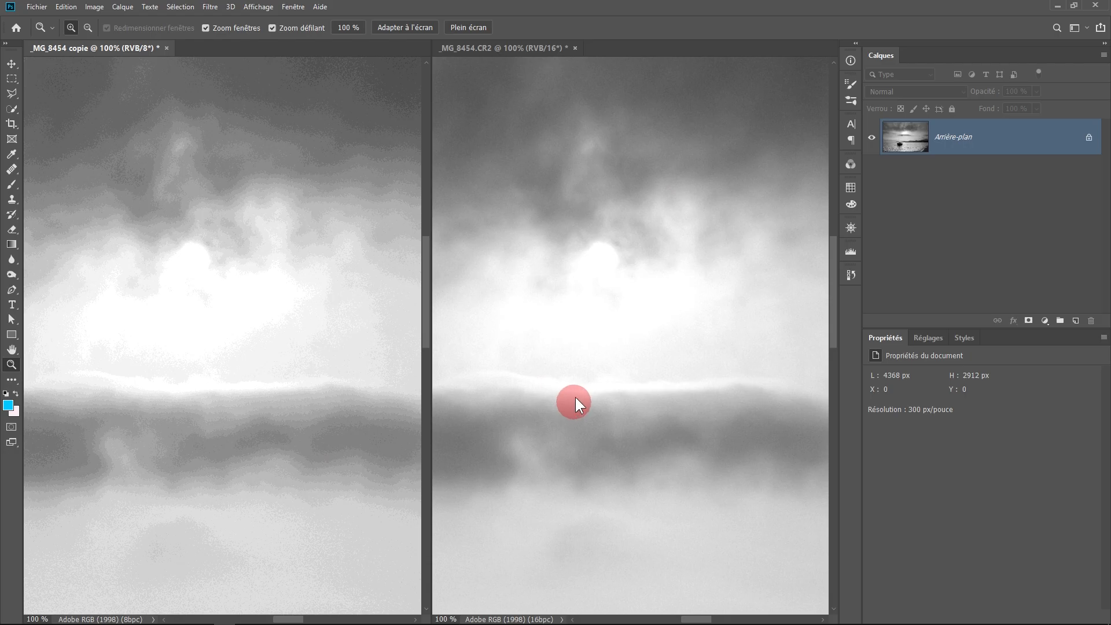
Display the histogram of the 16-bit image over its window and refresh it with uncached data.
left_click(583, 251)
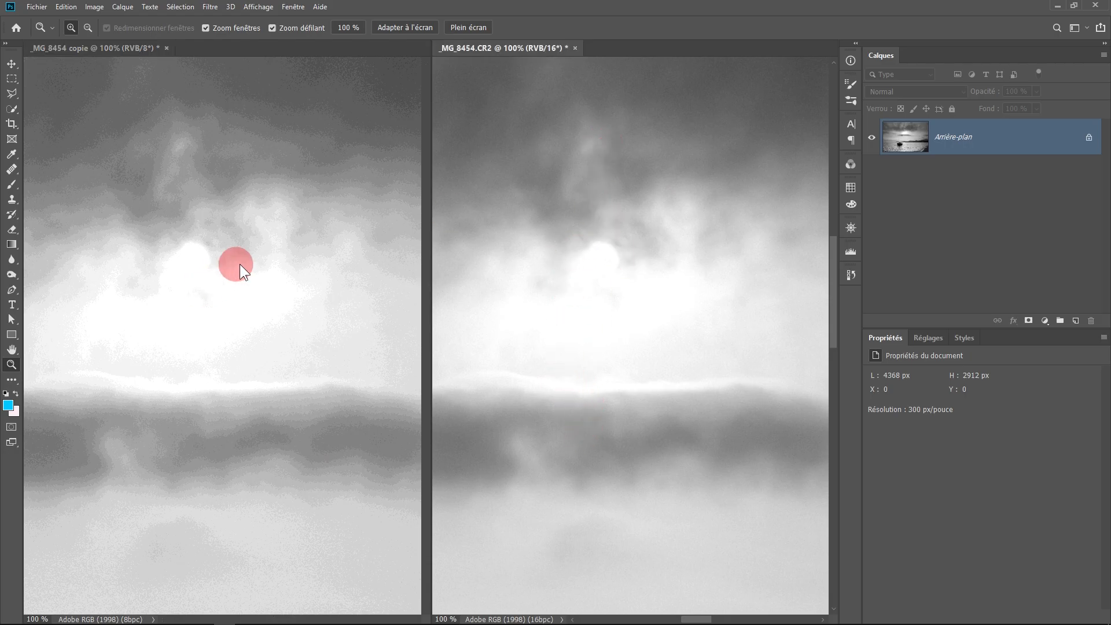
left_click(850, 252)
left_click_drag(681, 242, 501, 103)
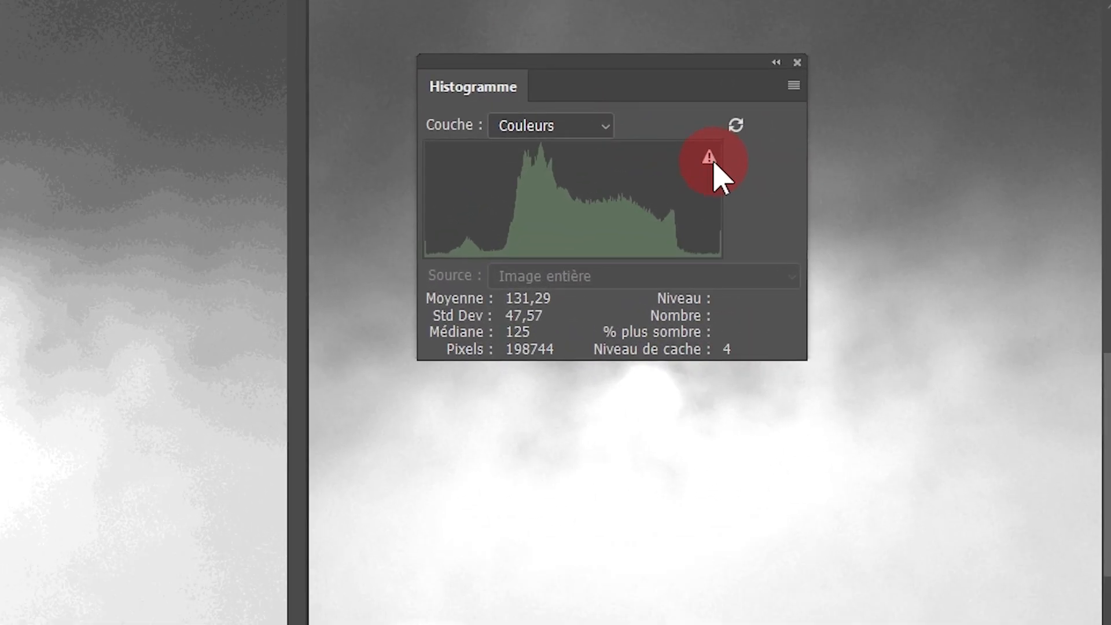
left_click(711, 161)
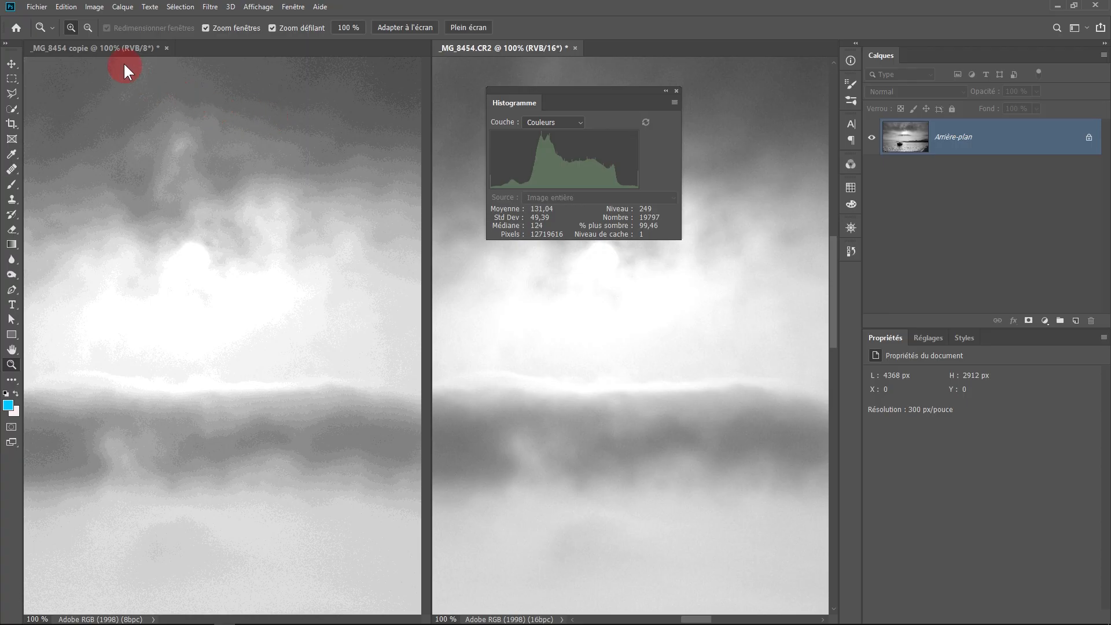
Move the histogram over the 8-bit copy, refresh its data, and compare it with the 16-bit image's histogram.
left_click(120, 51)
left_click_drag(557, 94, 260, 94)
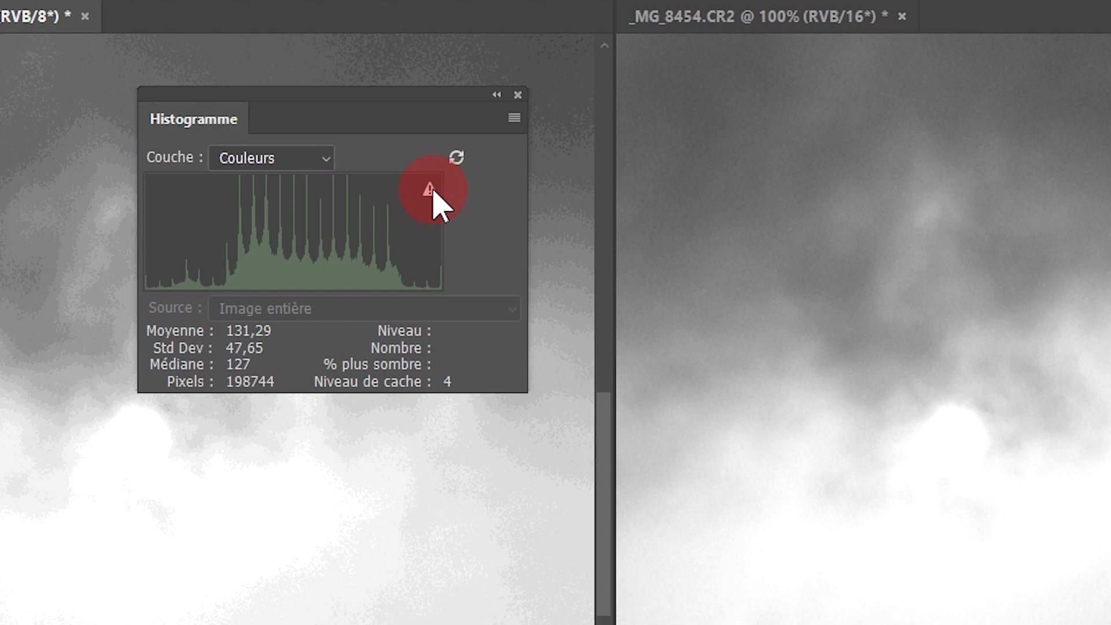
left_click(429, 190)
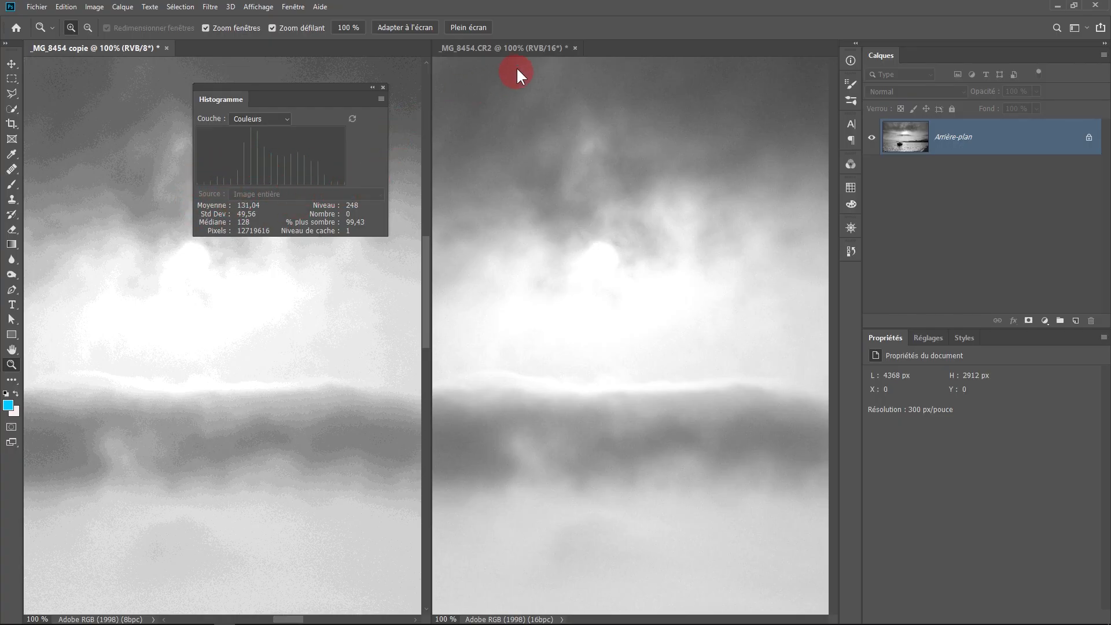
left_click(526, 48)
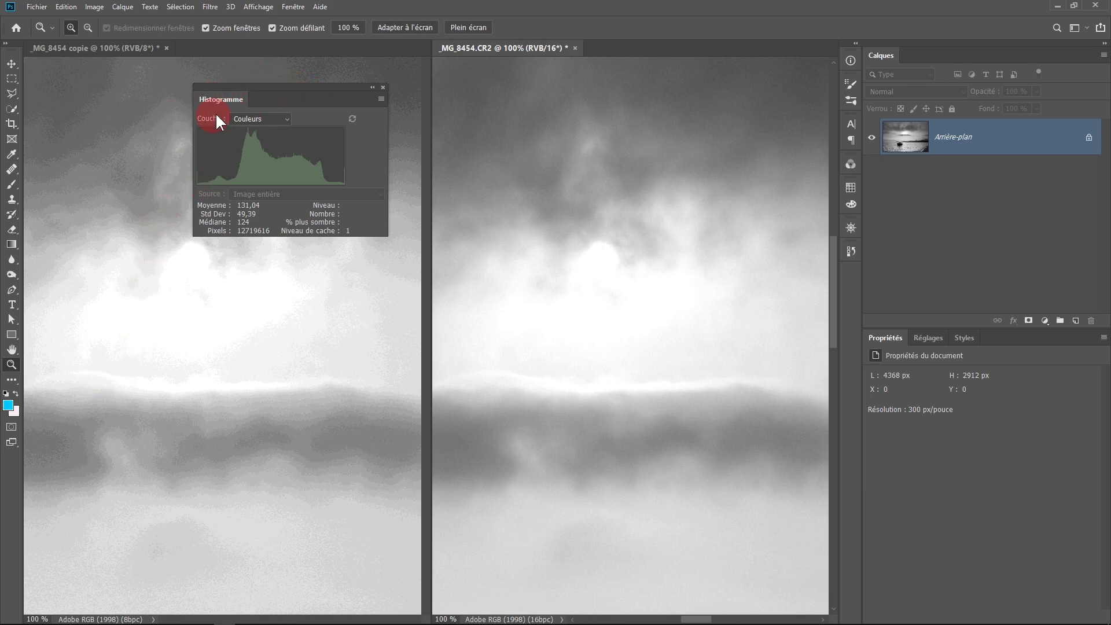
Move the histogram over the 16-bit window and compare the sky, hills and boat of both images at 100 %.
left_click(110, 49)
mouse_move(322, 141)
left_click_drag(270, 89, 635, 298)
left_click_drag(186, 472, 153, 178)
left_click_drag(134, 238, 293, 203)
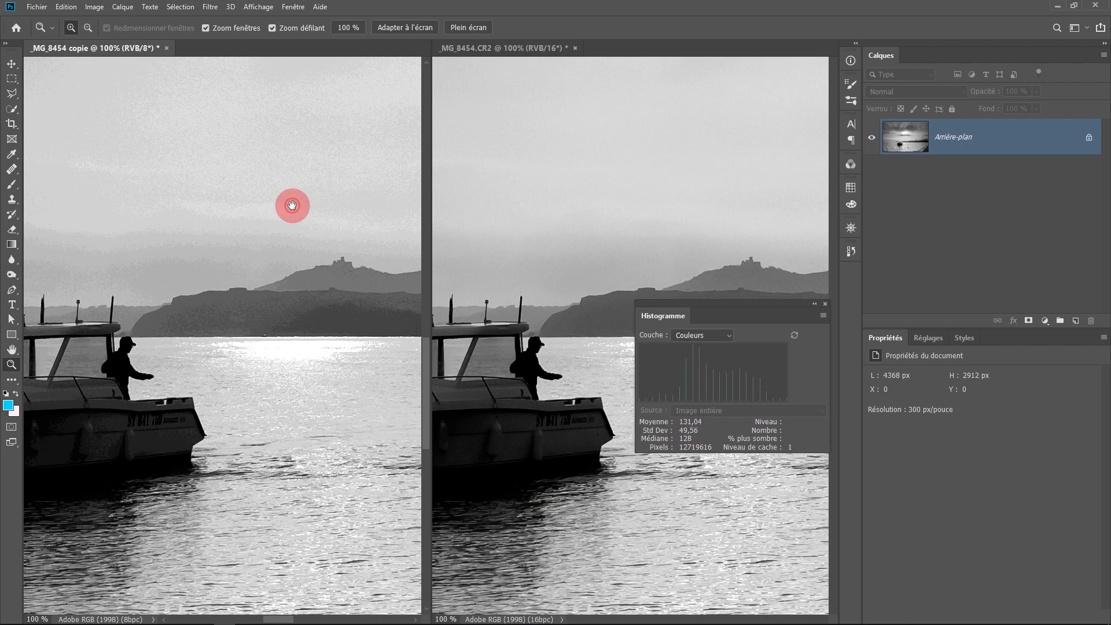
left_click_drag(207, 168, 314, 376)
left_click_drag(134, 412, 268, 280)
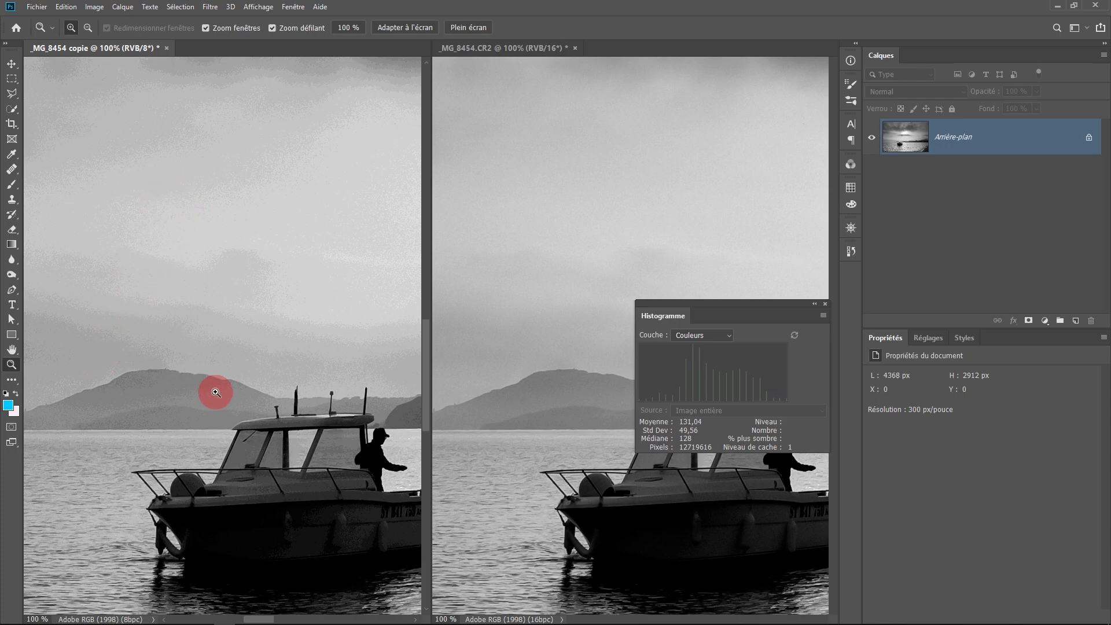
Magnify both images to 300 % on the boat's hull to compare the dark tones, and return to 66,7 %.
left_click_drag(231, 392, 152, 230)
left_click(211, 328)
left_click(227, 344)
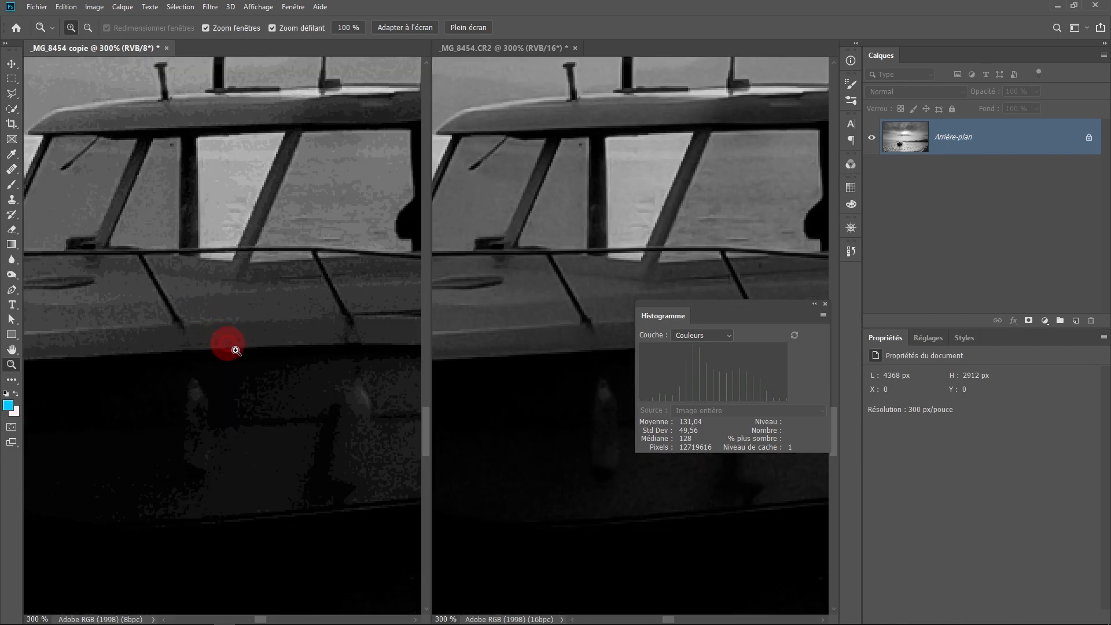
left_click(267, 342, "alt")
left_click(179, 319, "alt")
left_click(246, 274, "alt")
Close the histogram and compare the sky gradations of both images at 66,7 % and 33,3 %.
left_click_drag(246, 281, 261, 419)
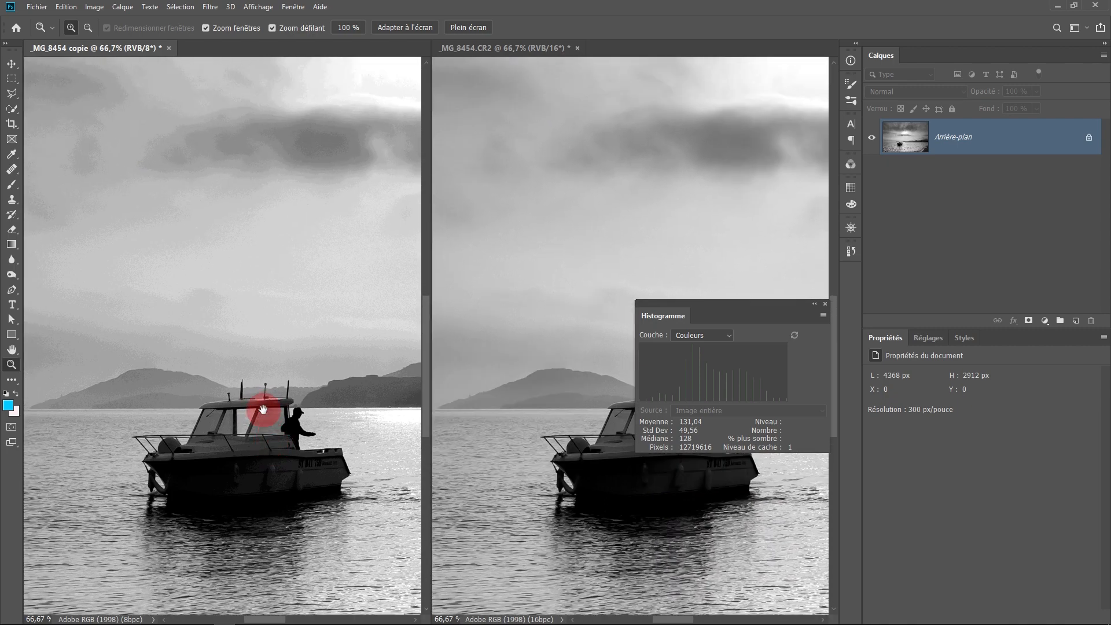
left_click_drag(170, 210, 122, 219)
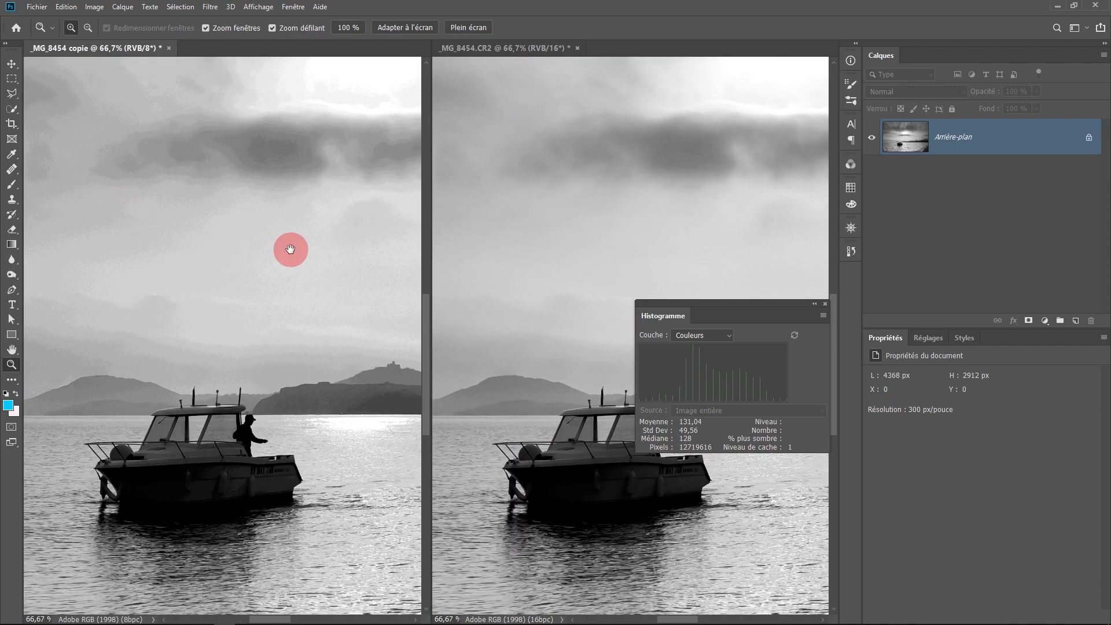
left_click_drag(291, 249, 281, 231)
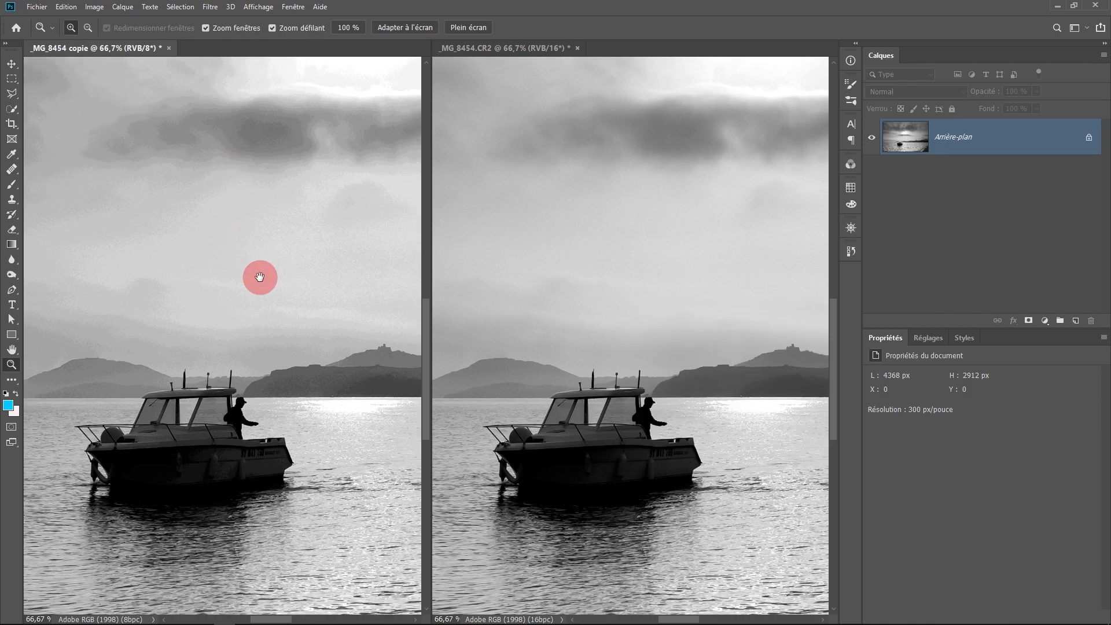
left_click(258, 278, "alt")
left_click(261, 288, "alt")
left_click_drag(272, 289, 277, 368)
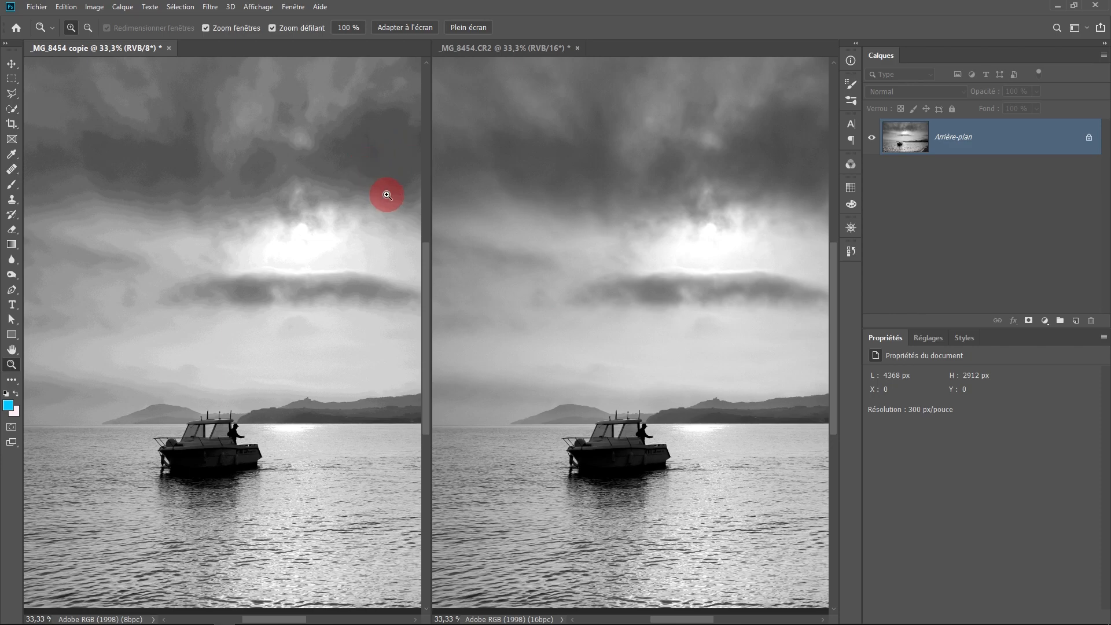
Regroup both side-by-side image windows into tabs.
left_click(292, 7)
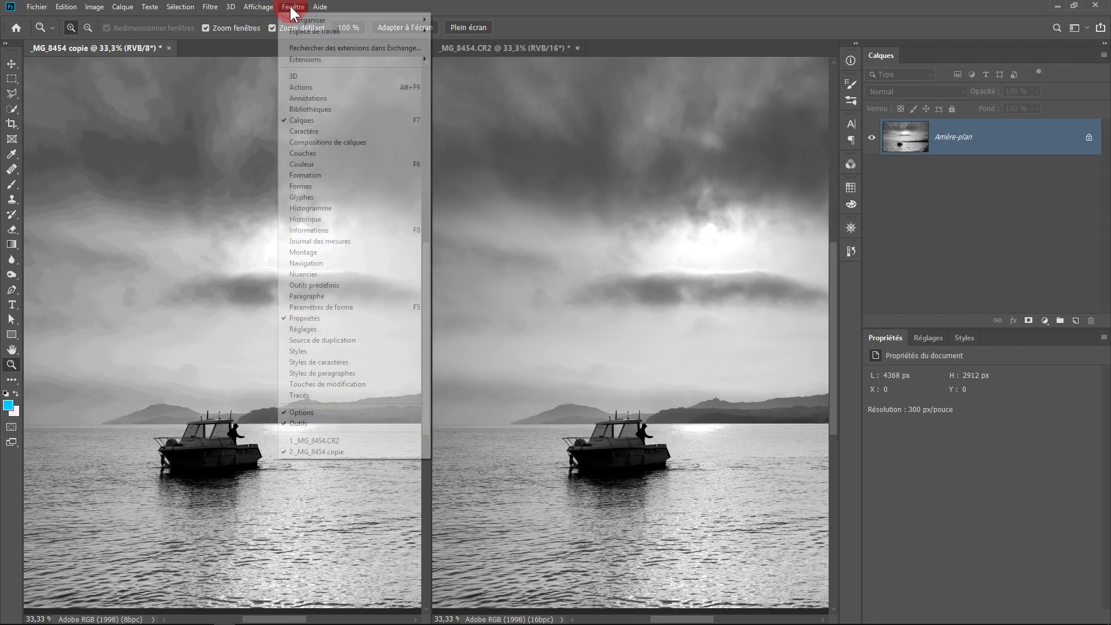
mouse_move(308, 24)
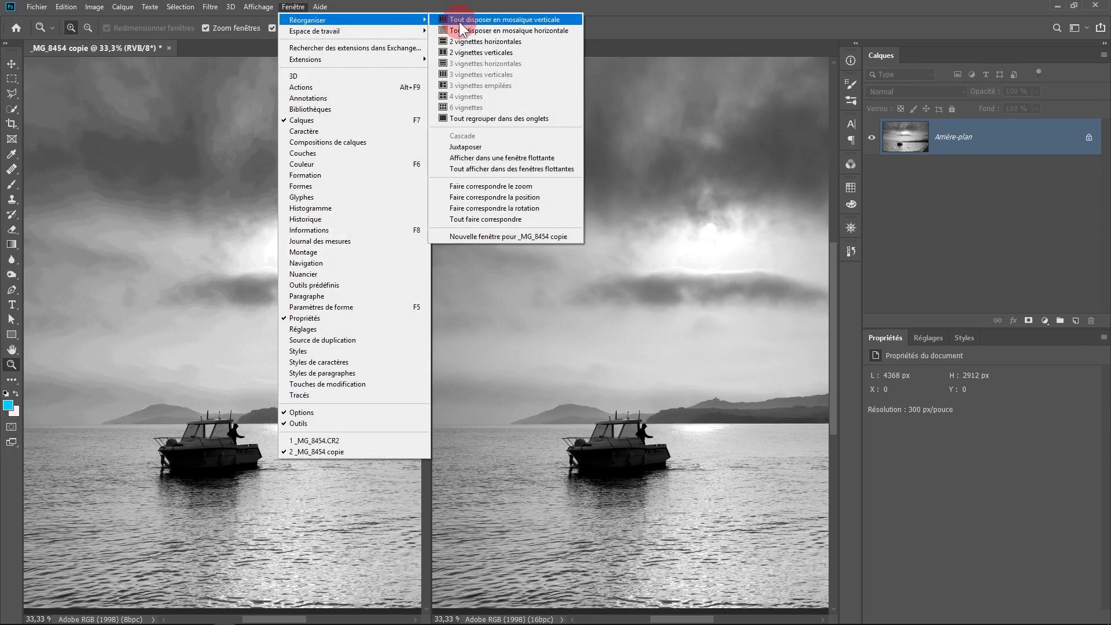
left_click(457, 118)
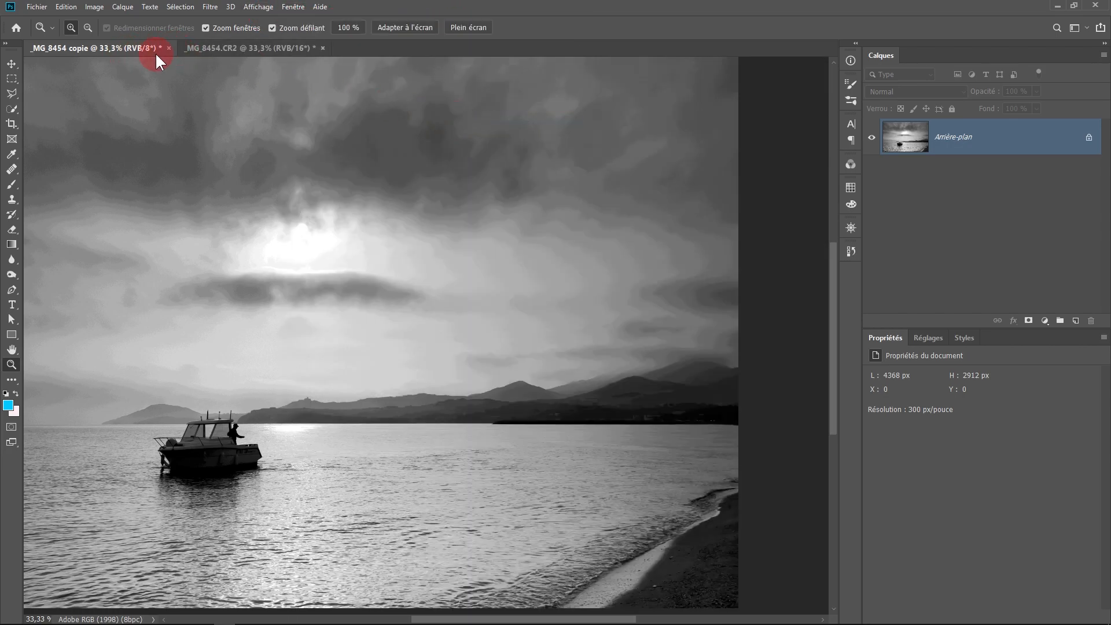
Return the 8-bit copy to its Fusionner les calques visibles history state, before the automatic contrast.
left_click(851, 251)
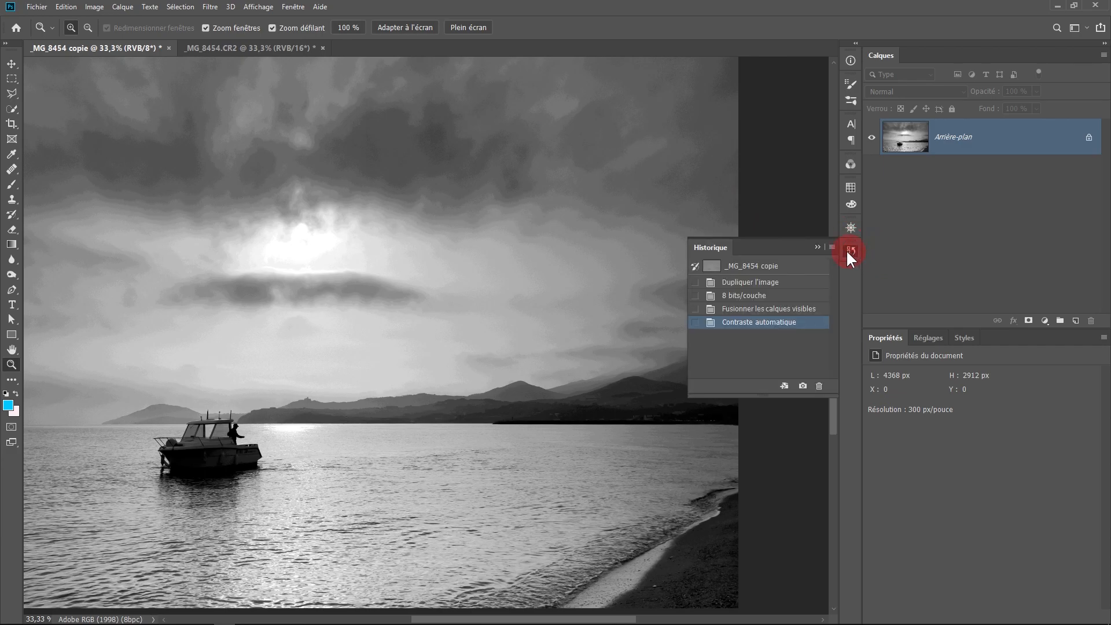
left_click(753, 309)
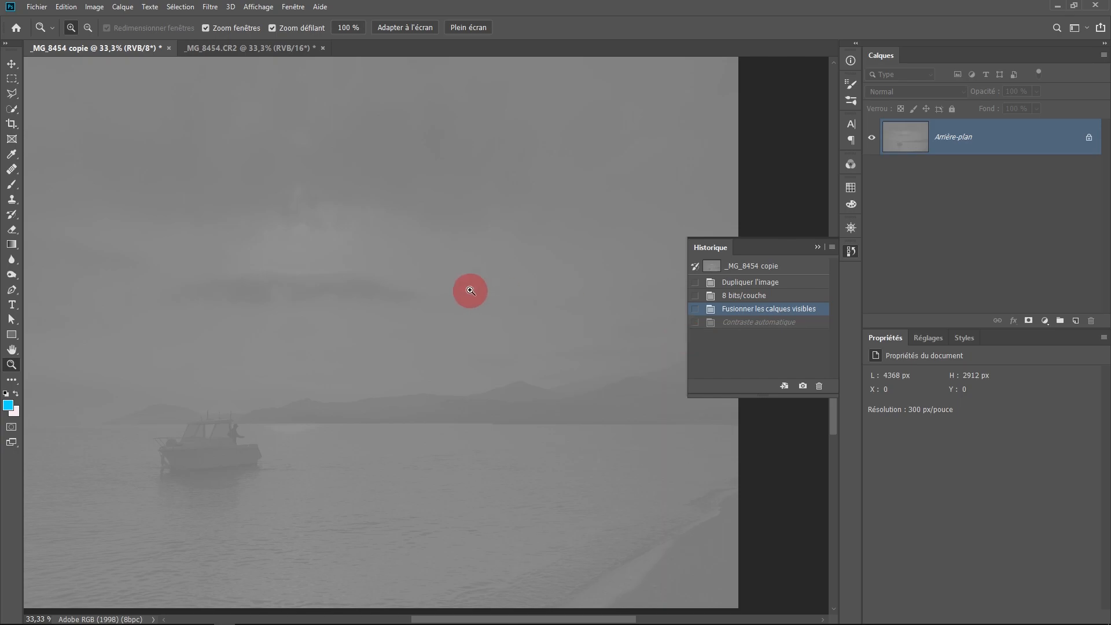
left_click(458, 291, "alt")
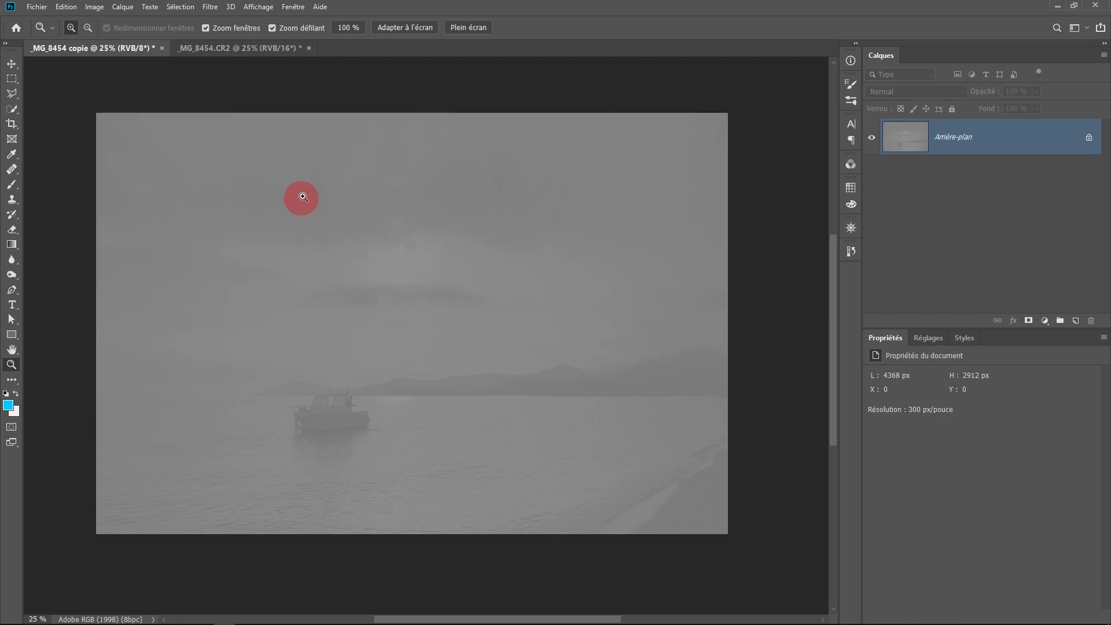
Convert the flat 8-bit copy to 16 bits/couche and apply Contraste automatique to it.
left_click(94, 7)
mouse_move(109, 20)
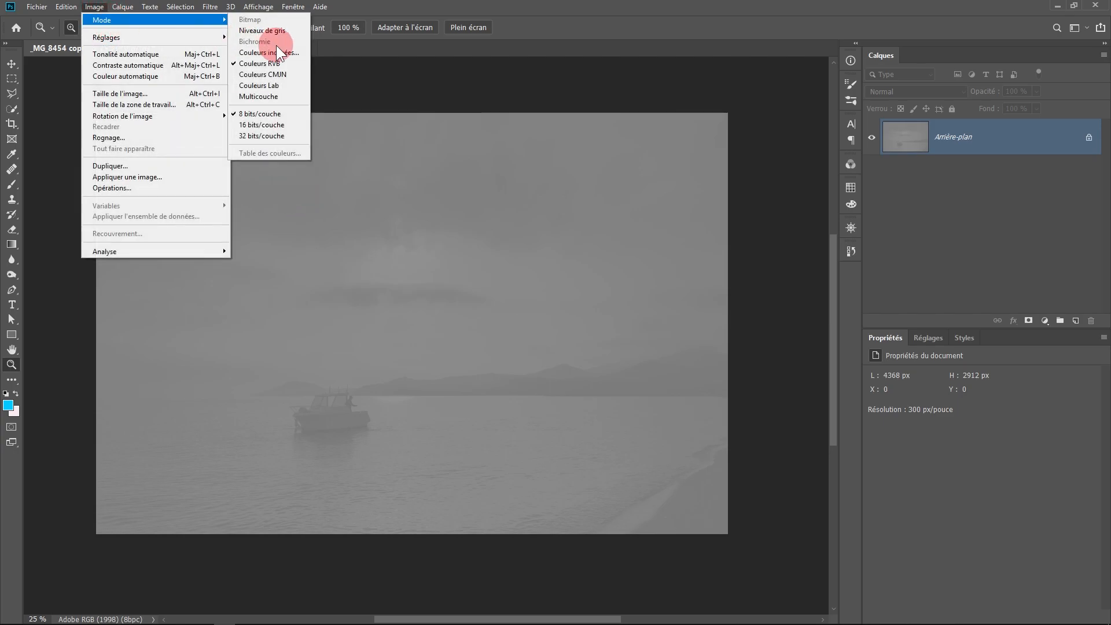
left_click(255, 125)
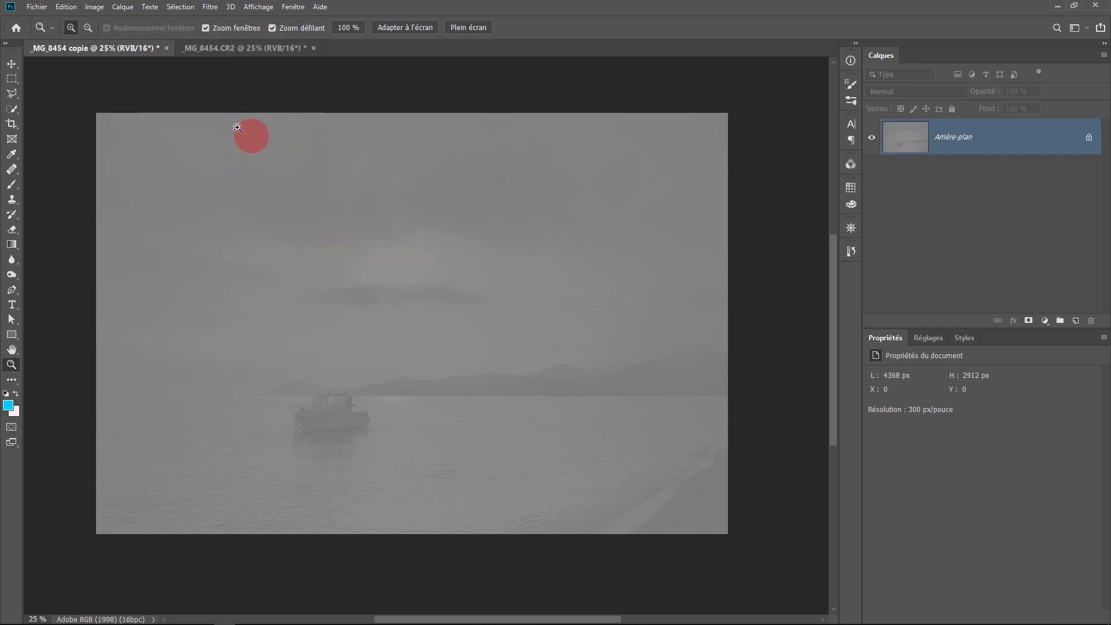
left_click(106, 11)
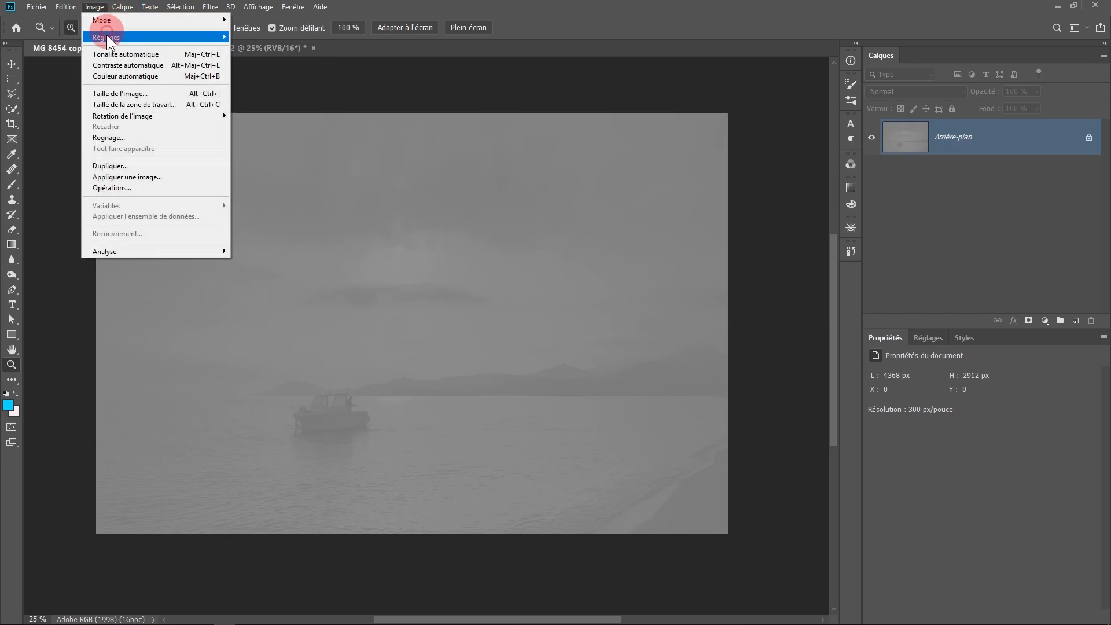
left_click(110, 65)
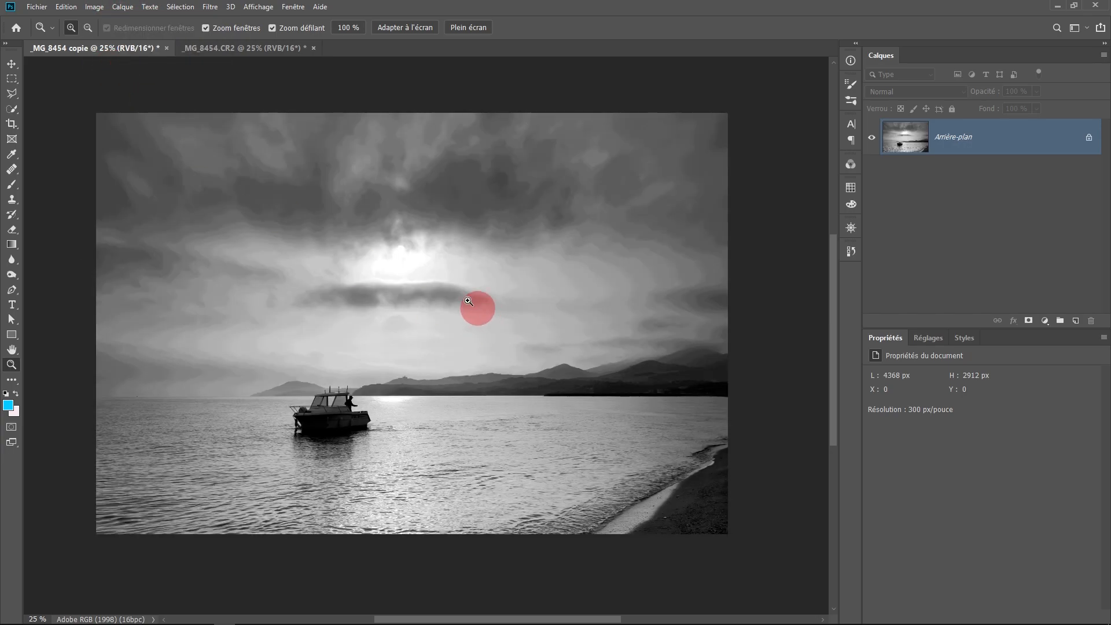
Examine the cloud gradations around the sun in the converted copy at 66,7 %, and zoom back out to 25 %.
left_click(450, 285)
left_click(449, 284)
left_click(440, 278)
scroll(437, 276, "up", 3)
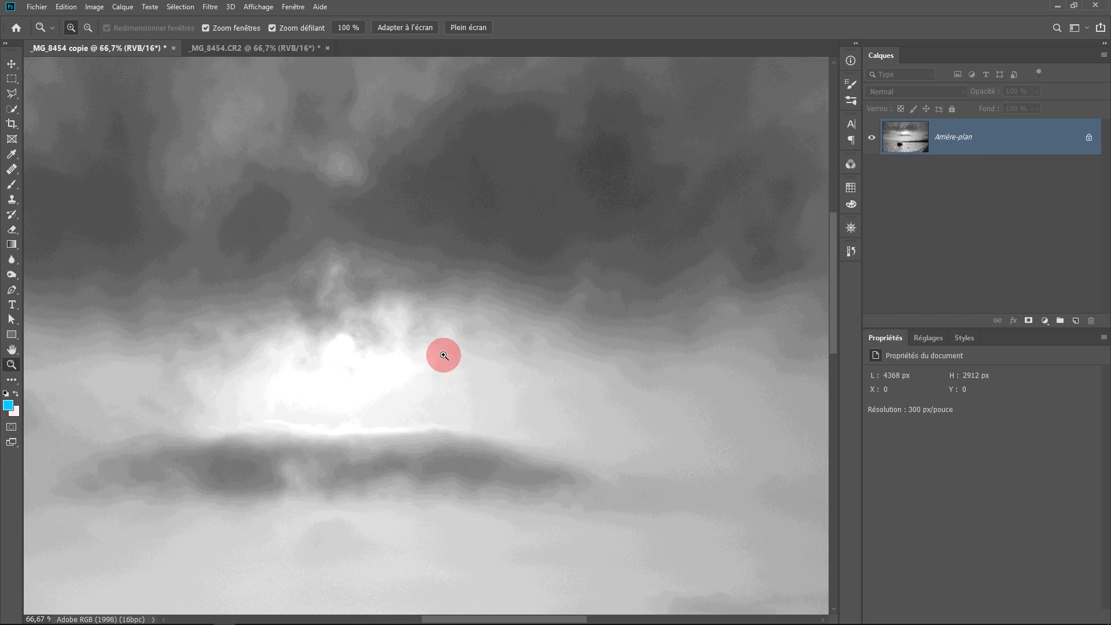
left_click(444, 356, "alt")
left_click(444, 355, "alt")
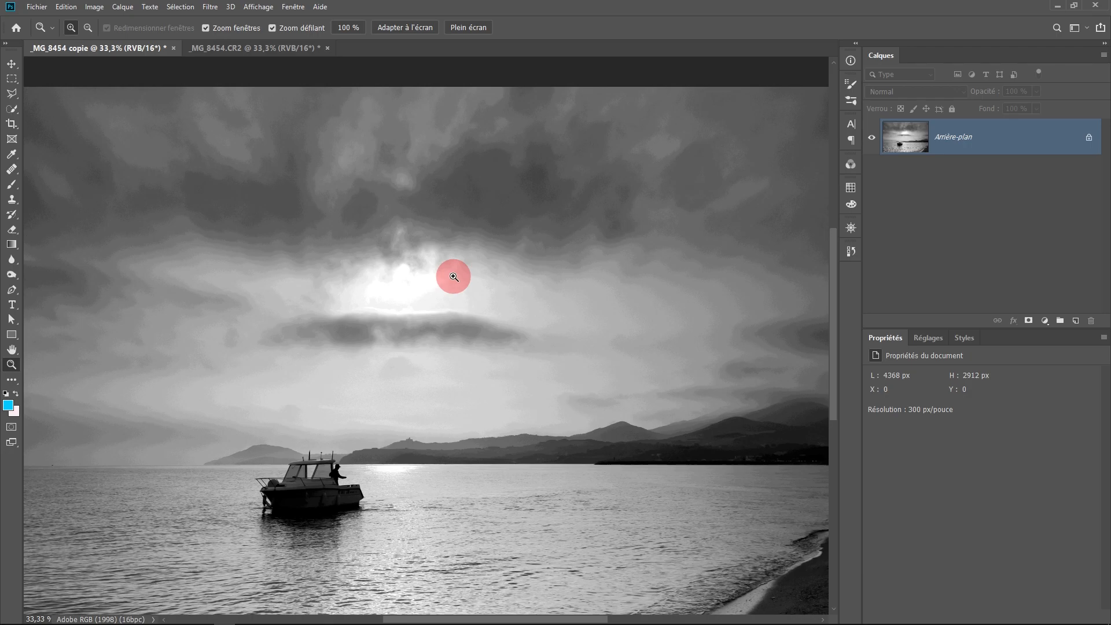
left_click(454, 277, "alt")
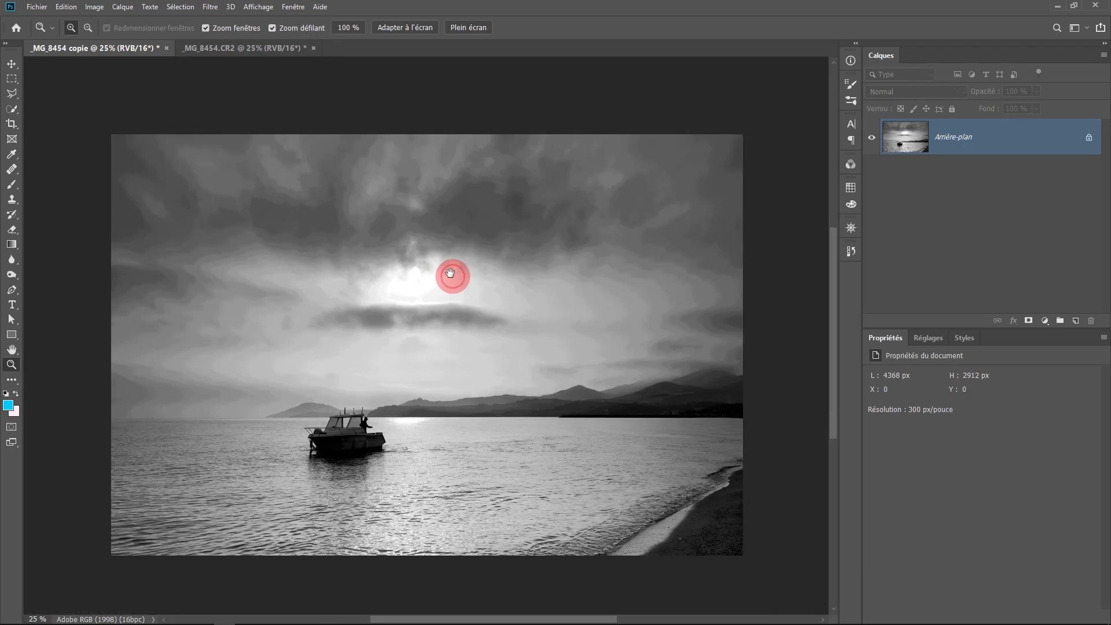
Return the original _MG_8454.CR2 to its Fusionner les calques visibles history state.
left_click(251, 47)
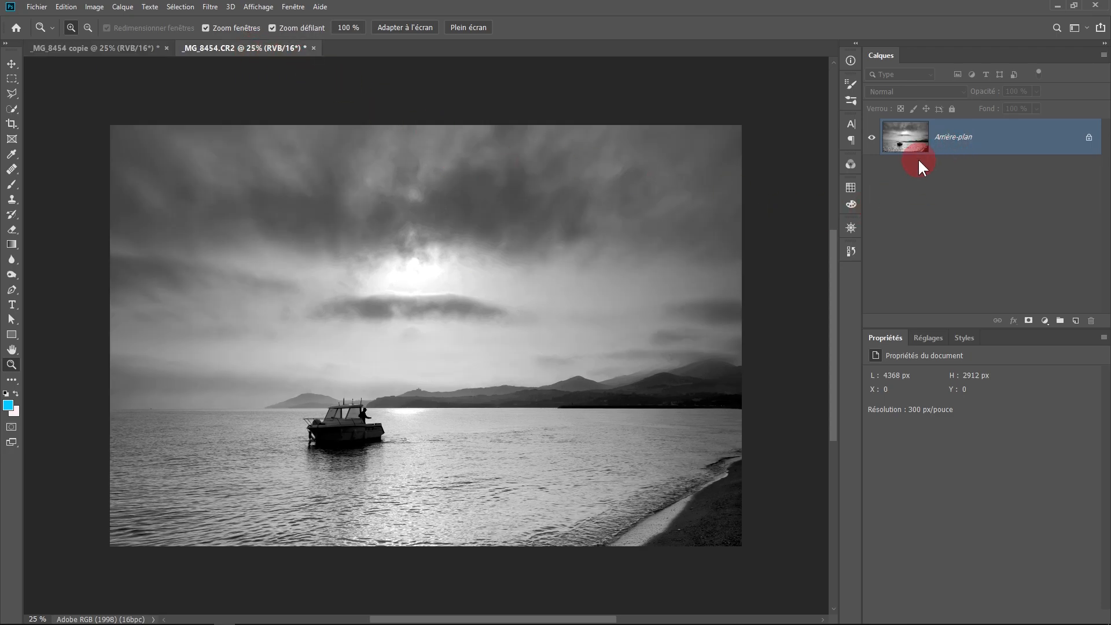
left_click(850, 250)
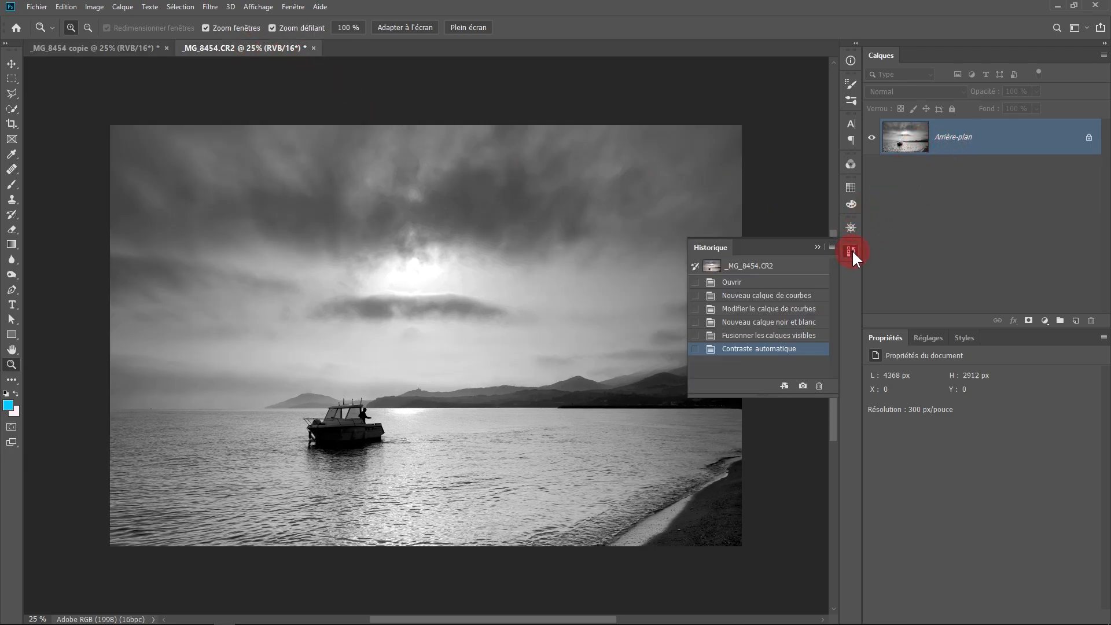
left_click(769, 336)
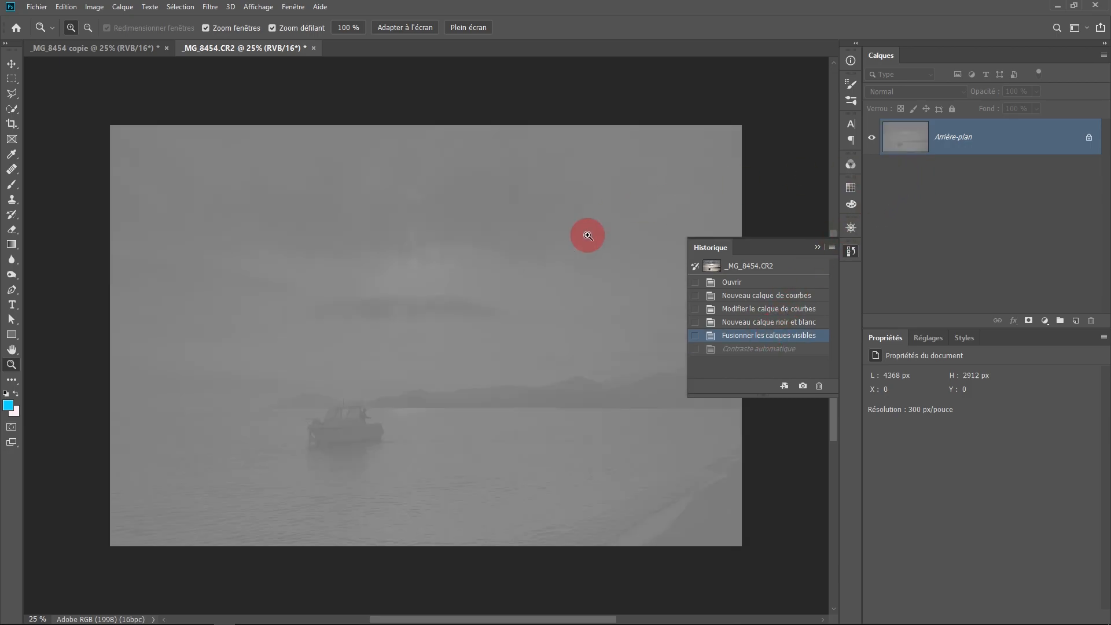
Copy the low-contrast original into _MG_8454 copie as a new layer aligned with the background, and apply Contraste automatique to it.
left_click(12, 64)
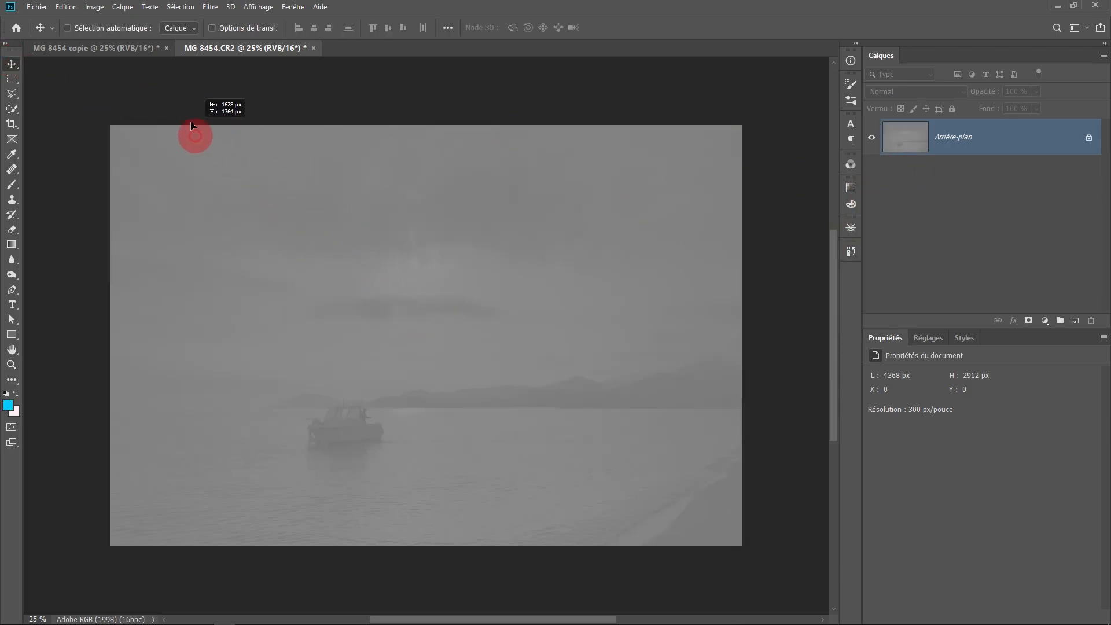
left_click(145, 48)
left_click_drag(255, 171, 388, 328)
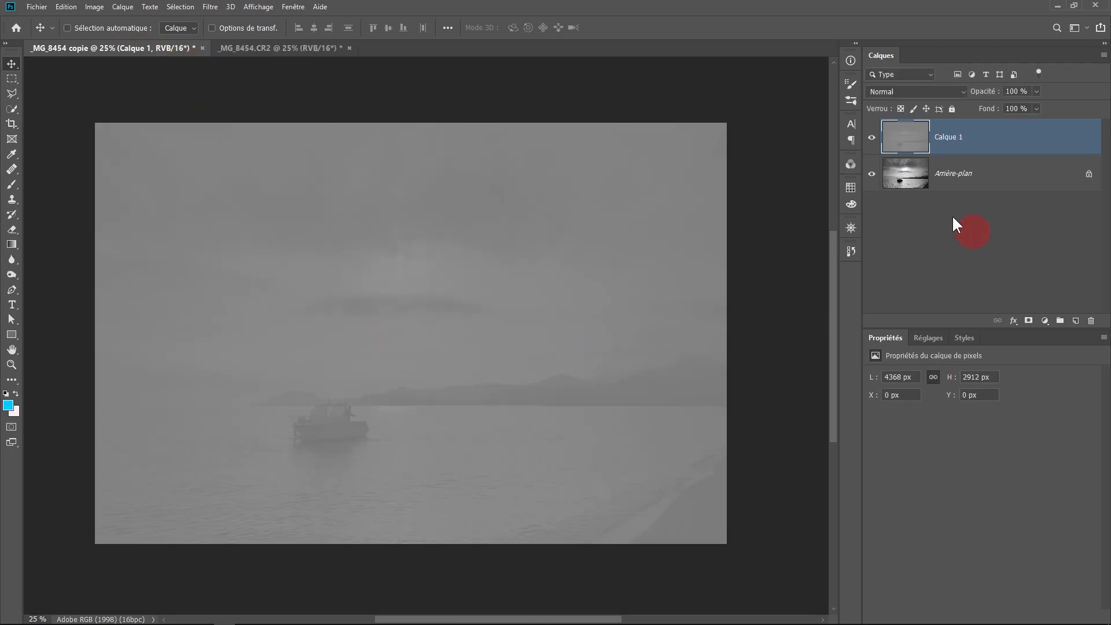
left_click(101, 7)
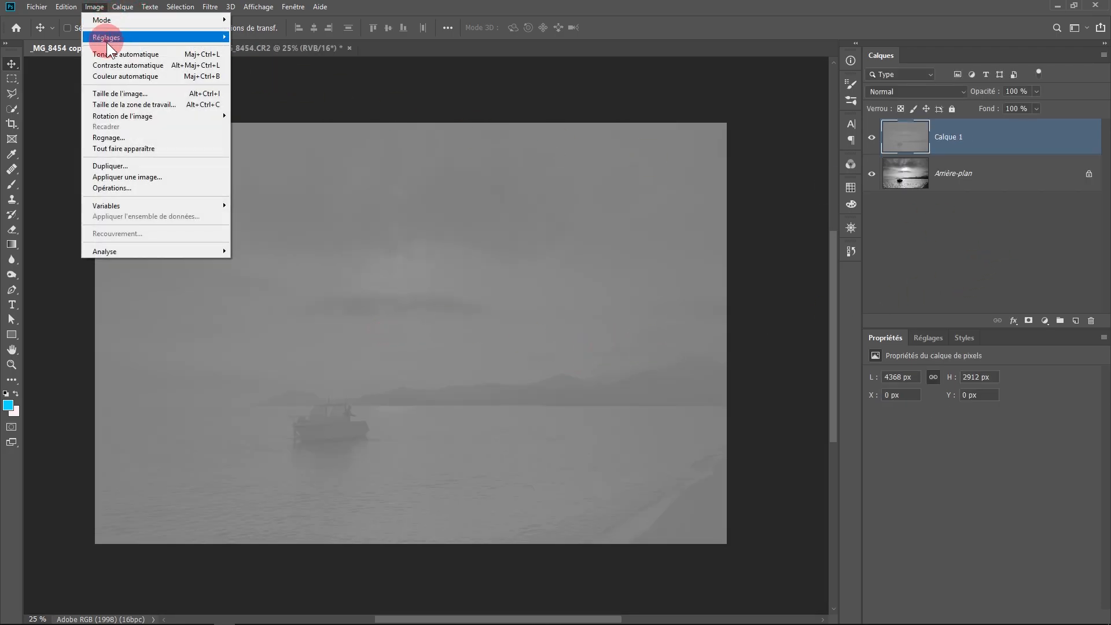
left_click(109, 65)
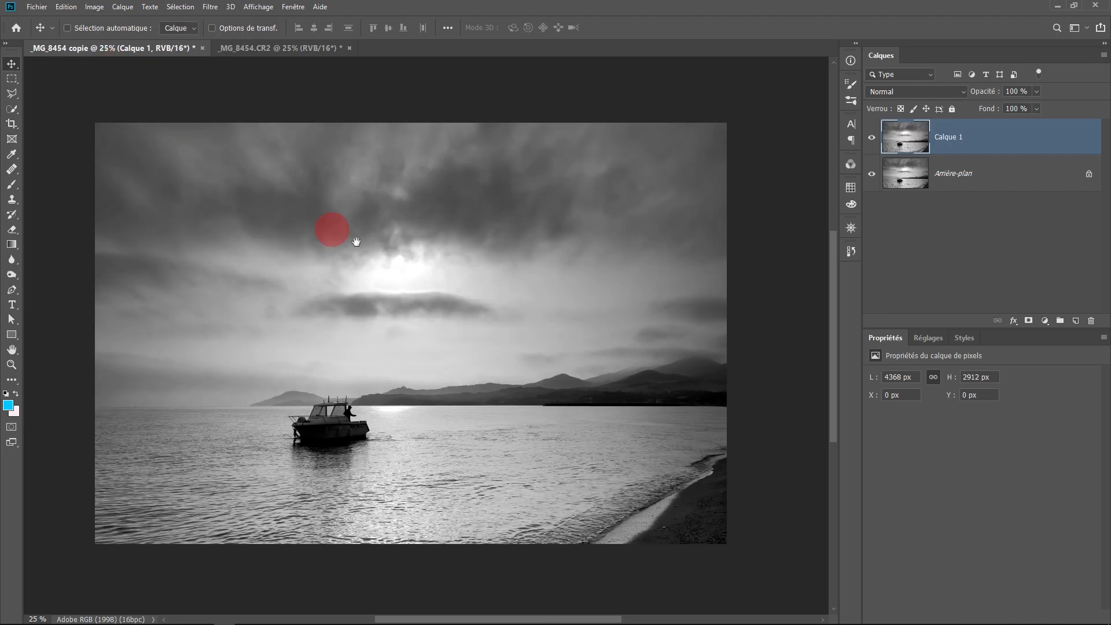
Hide and show Calque 1 to compare its cloud gradations with those of the background at different magnifications.
scroll(390, 264, "up", 3)
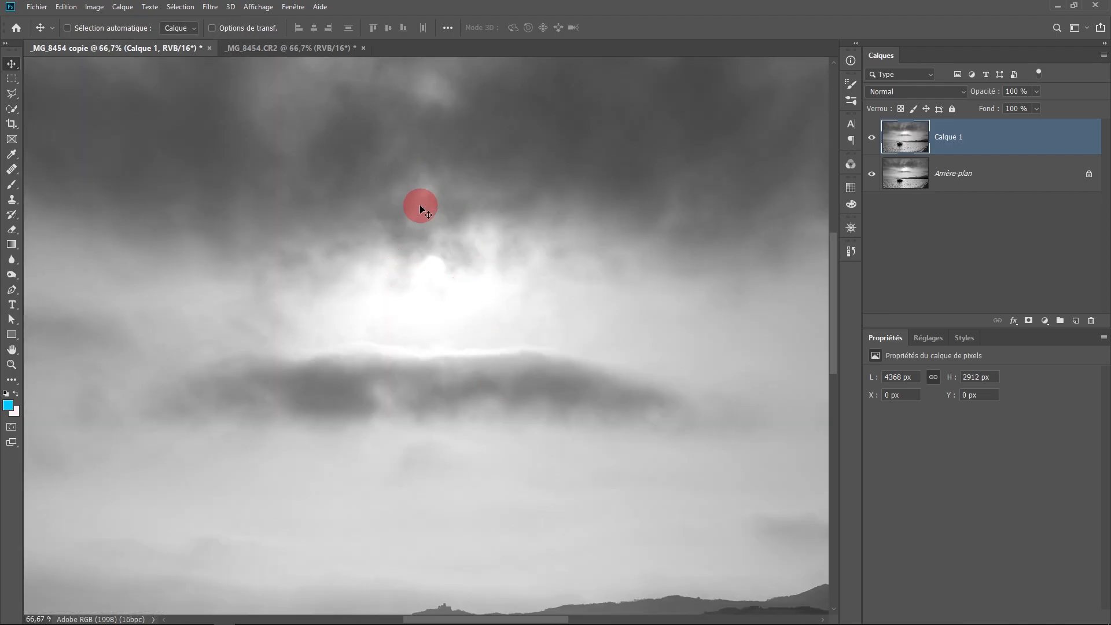
left_click(872, 139)
mouse_move(424, 201)
left_mouse_down()
mouse_move(404, 273)
mouse_move(412, 234)
left_mouse_up()
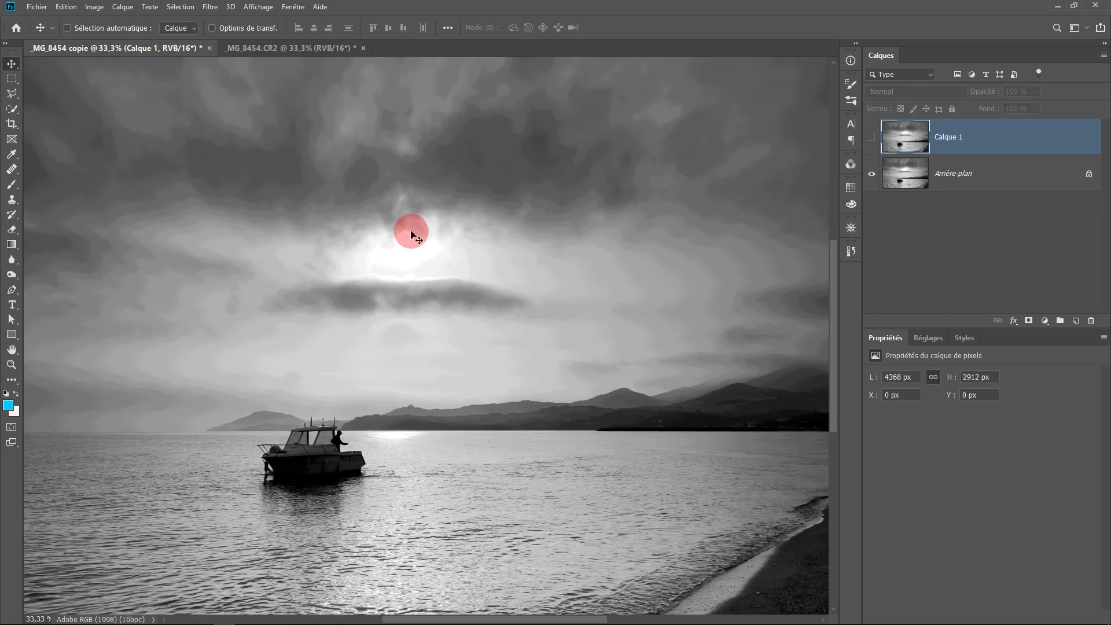
key("ctrl+minus")
left_click_drag(415, 268, 425, 286)
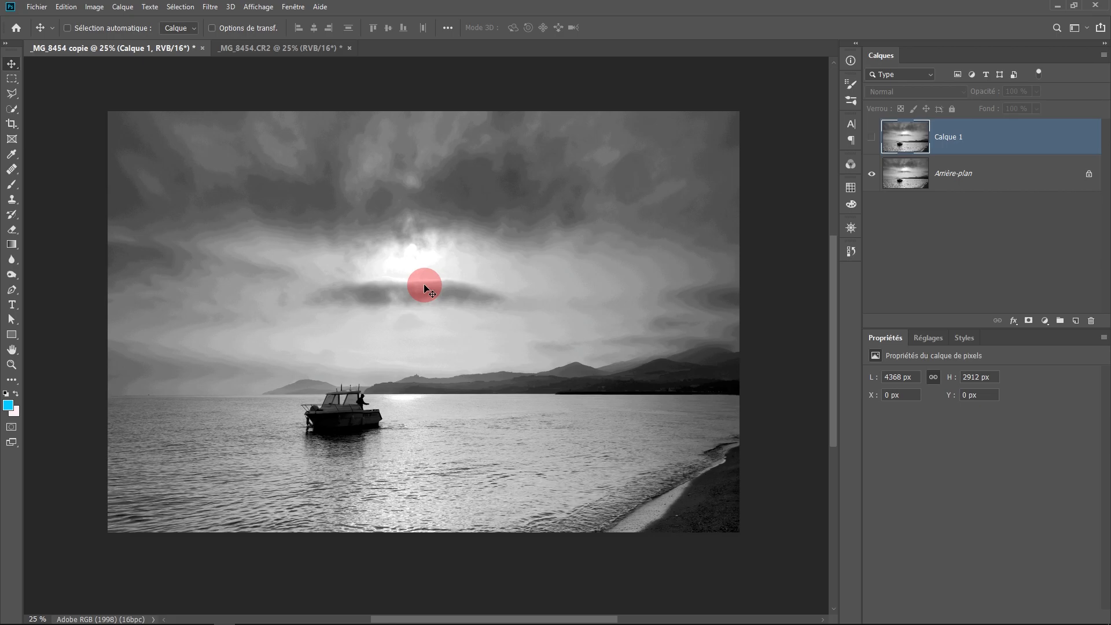
key("ctrl+comma")
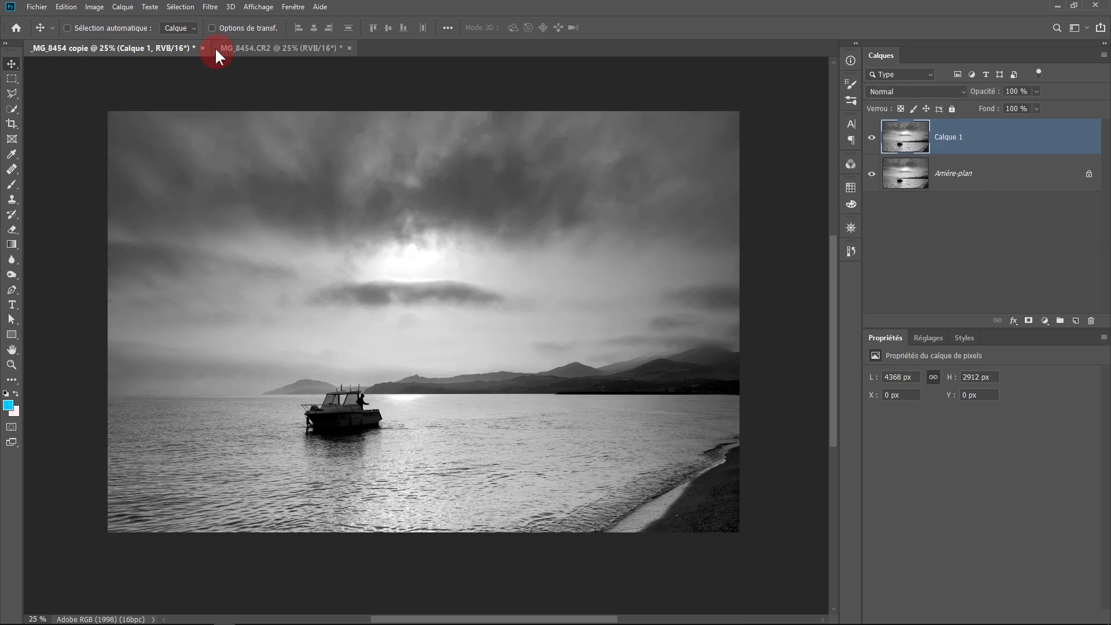
Review which filters are available for the 16-bit image.
left_click(212, 6)
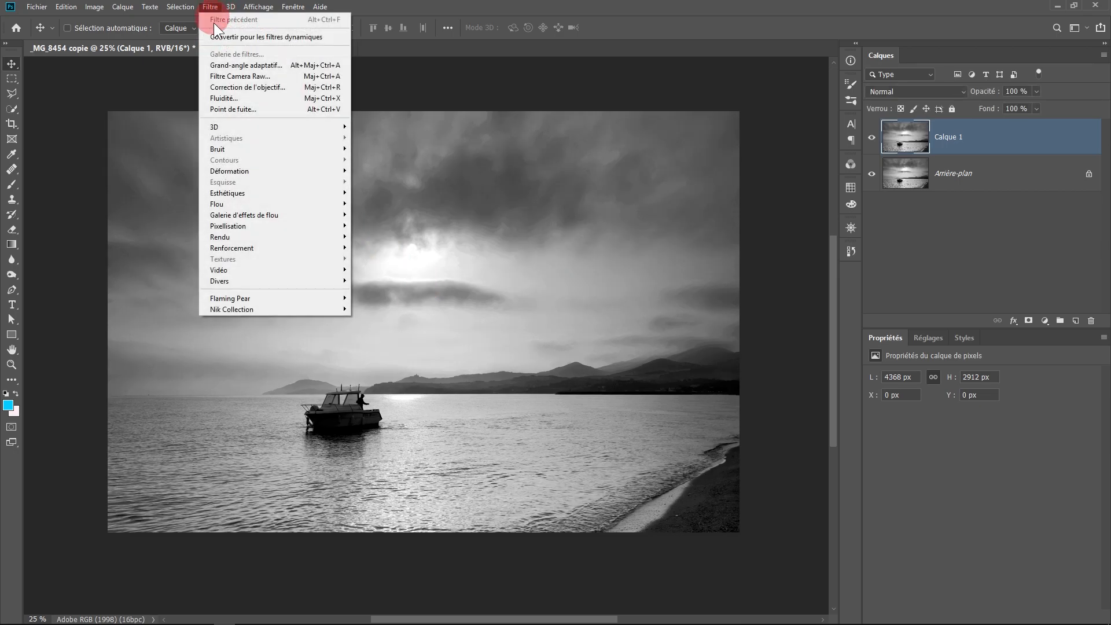